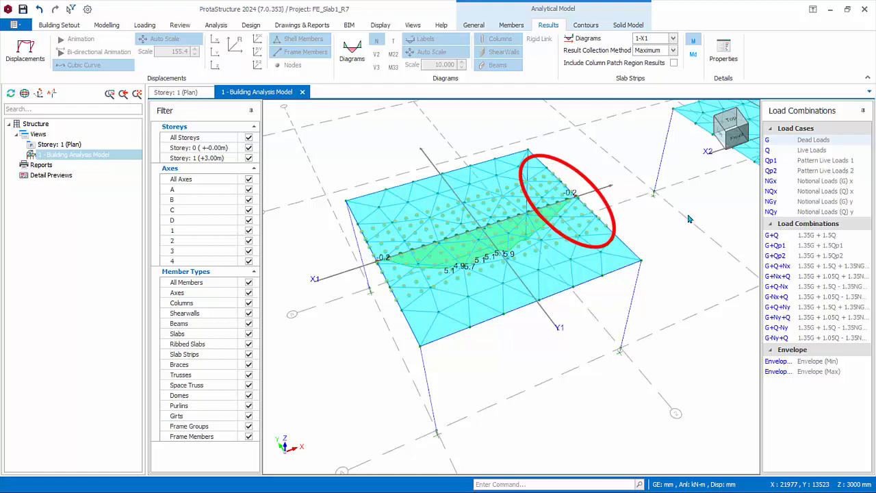
Set the slab strip result collection method to Strip Line for the 1-X1 diagram.
click(675, 54)
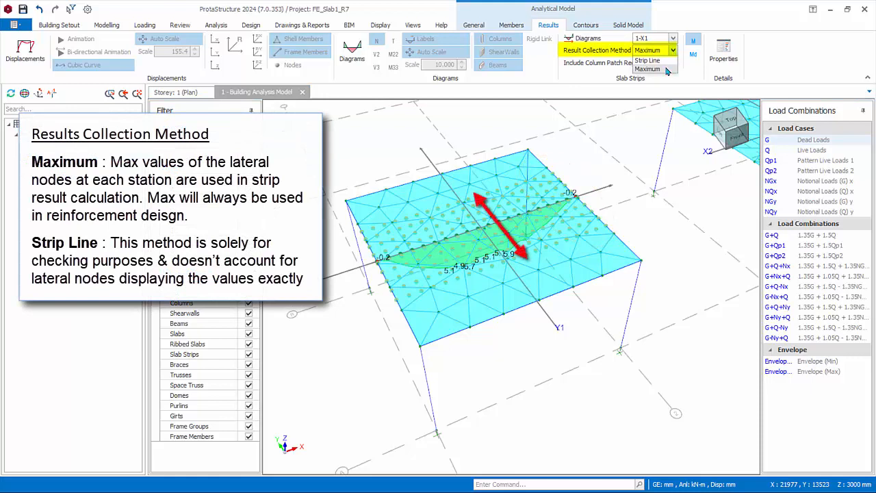
click(675, 54)
click(675, 54)
click(658, 61)
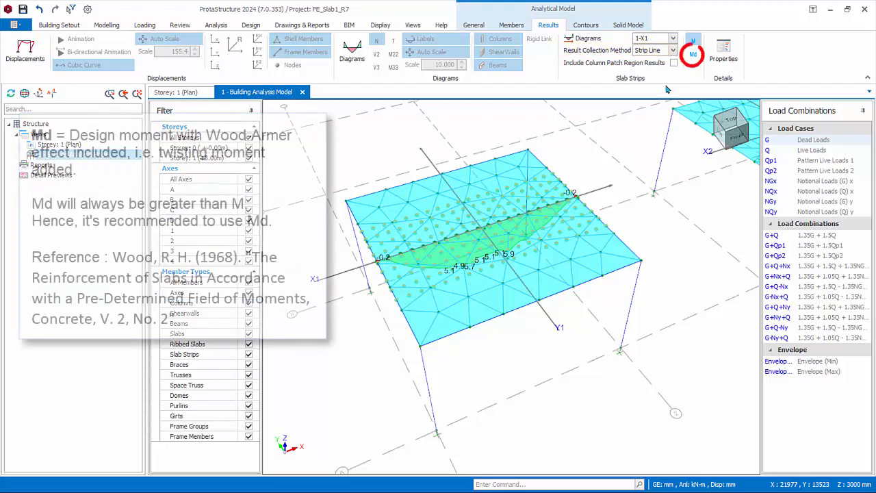
Compare the strip's design moment Md with the plain moment M, ending with Md displayed.
click(694, 57)
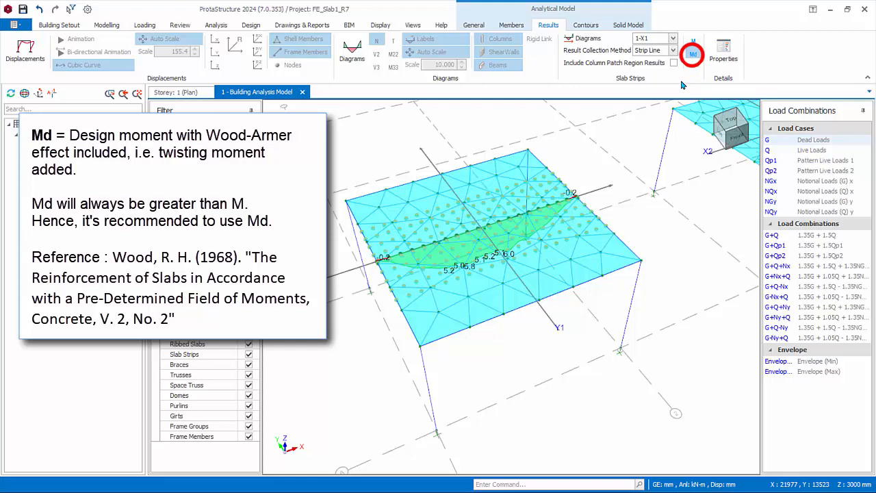
click(693, 44)
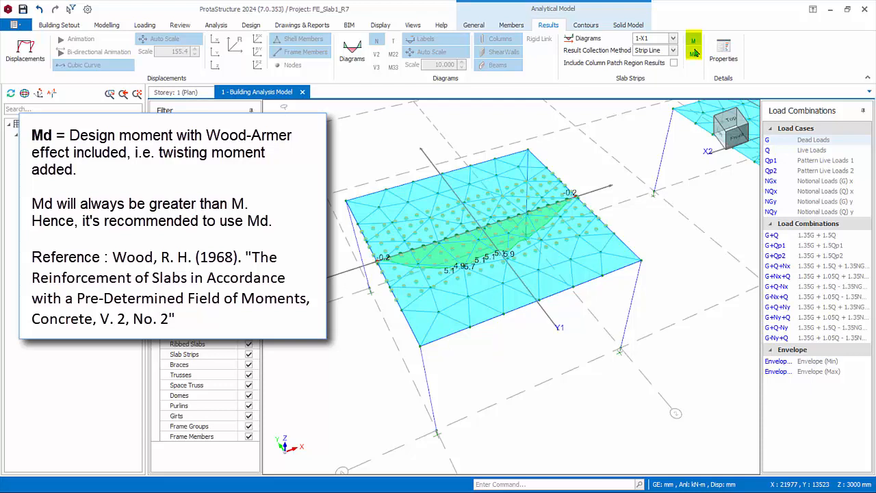
click(694, 53)
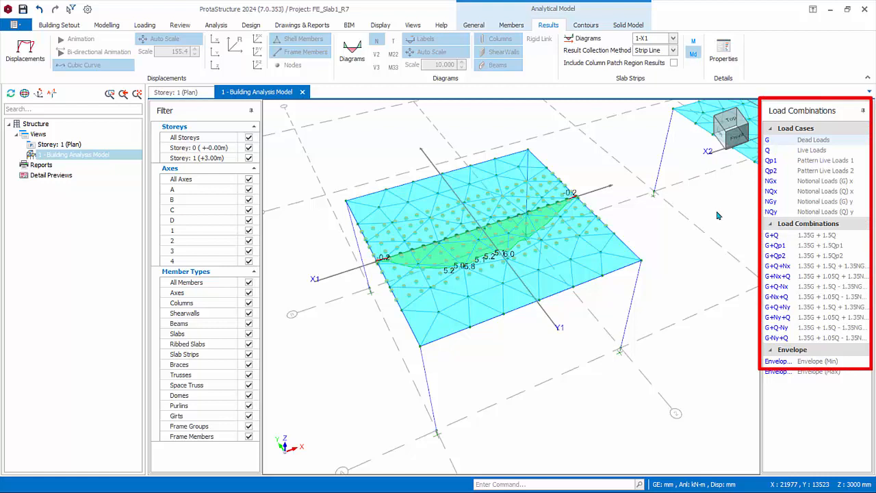
Review the 1-X1 strip moments under combinations G+Qp1, G+Q, G+Qp2, G+Nx+Q and G-Nx+Q.
click(787, 244)
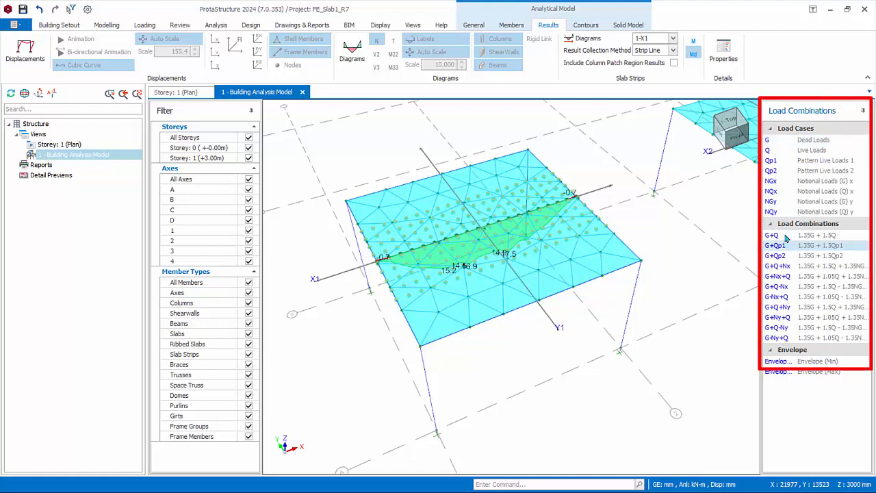
click(786, 236)
click(787, 255)
click(786, 278)
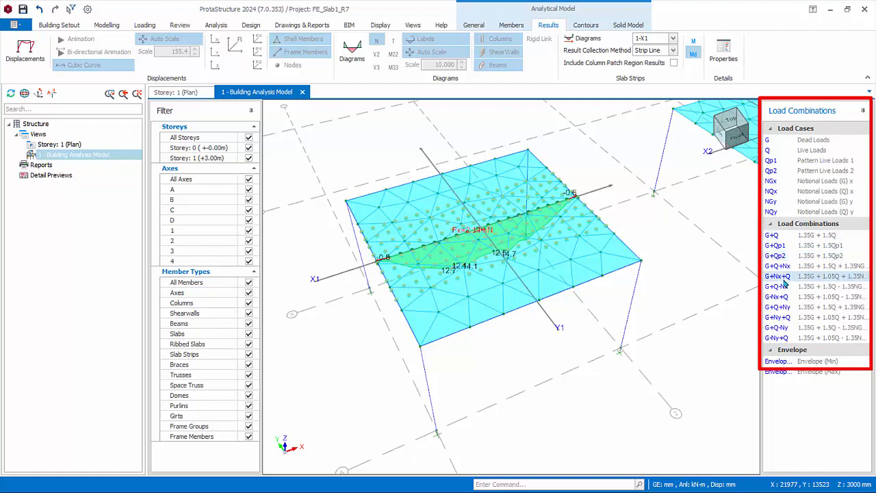
click(785, 300)
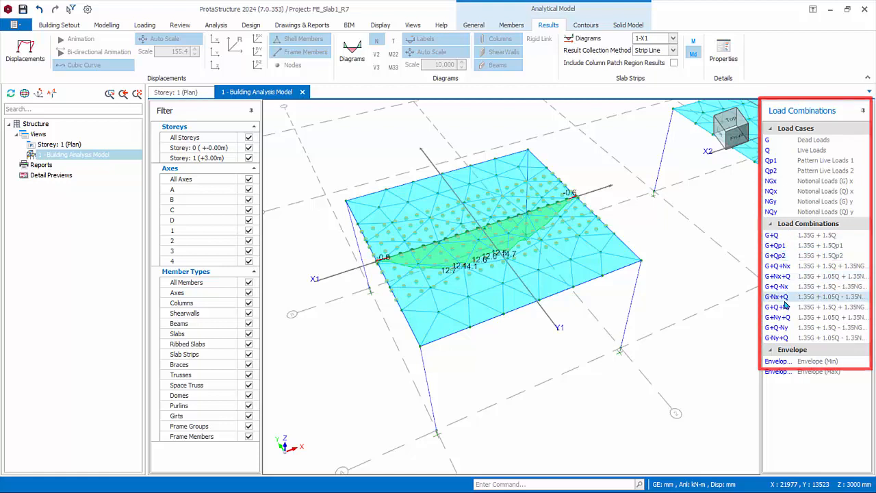
View the 1-X1 strip under Envelope (Min) and Envelope (Max), and switch the diagram to strip 1-Y1.
click(782, 366)
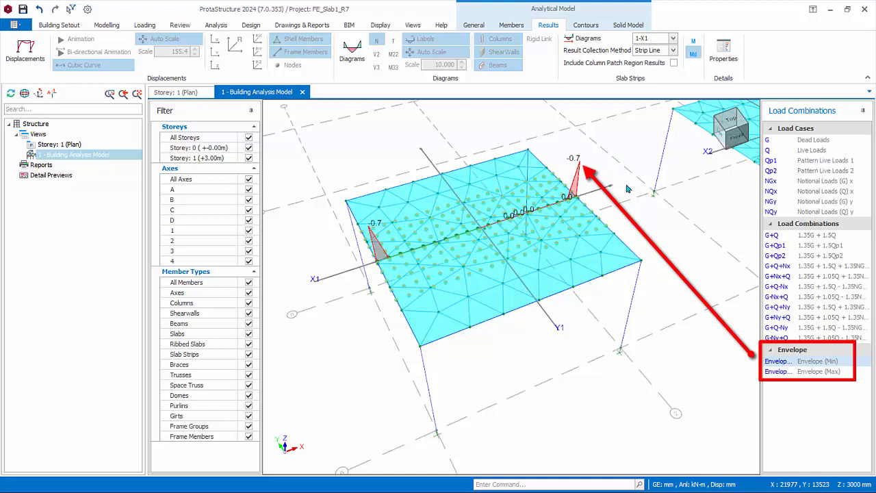
click(780, 373)
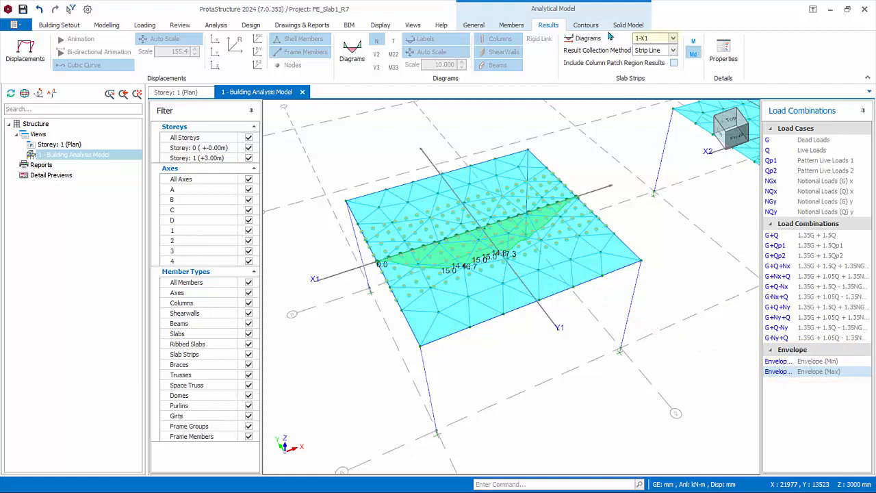
click(670, 38)
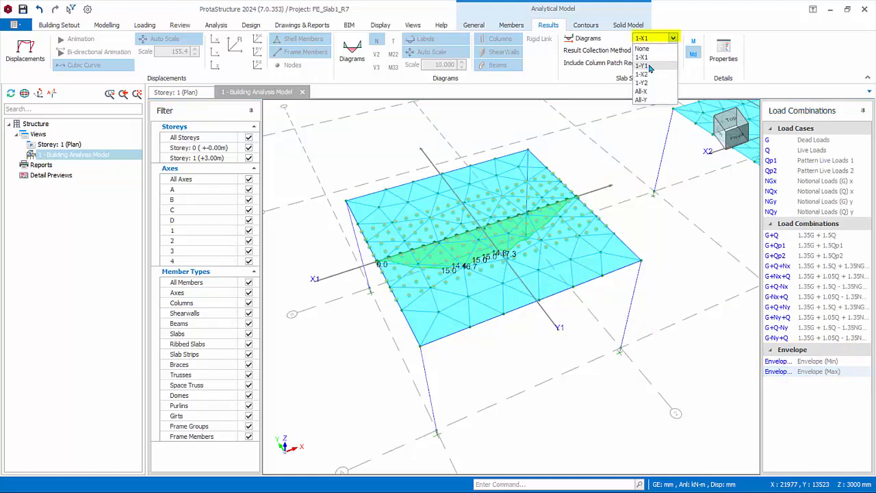
click(648, 67)
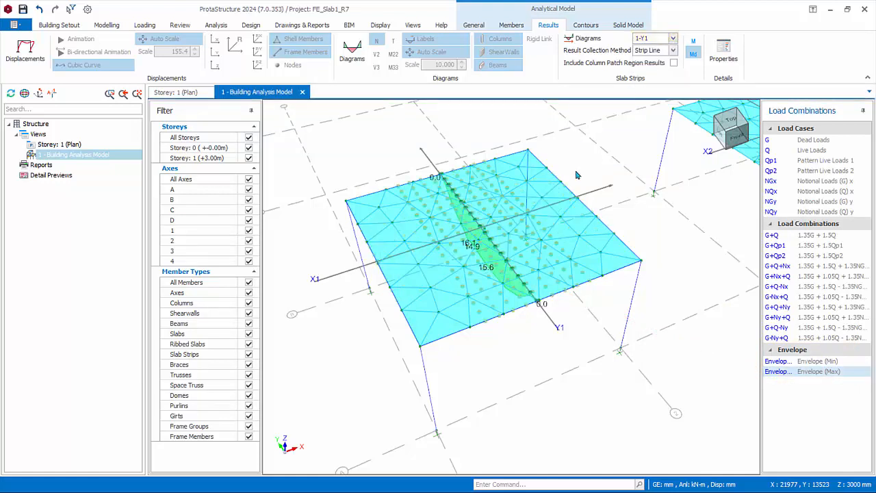
Display the strip diagram for 1-X2 on the neighbouring slab, using the Integral result collection method.
middle_drag(671, 249, 477, 323)
scroll(493, 307, up, 2)
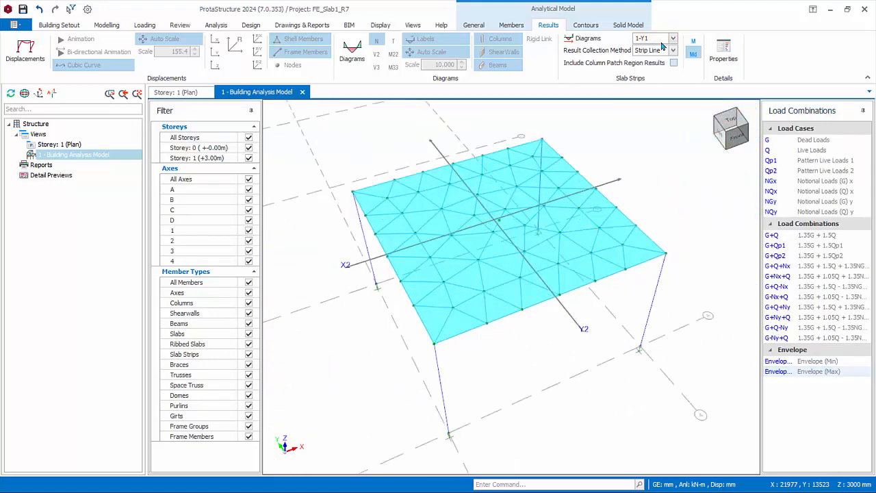
click(673, 39)
click(654, 79)
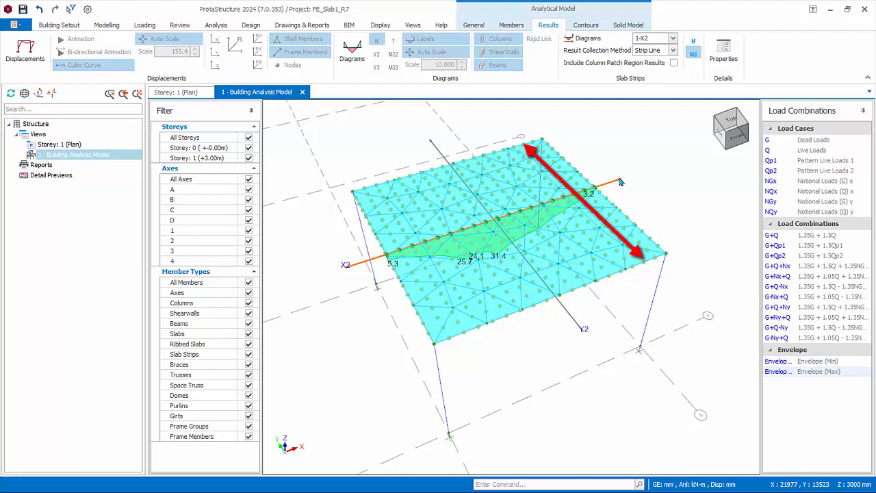
click(673, 51)
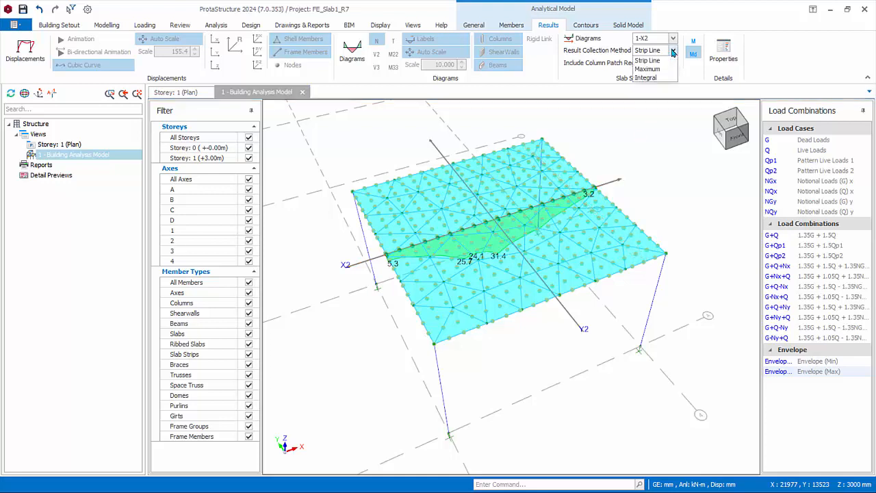
click(647, 79)
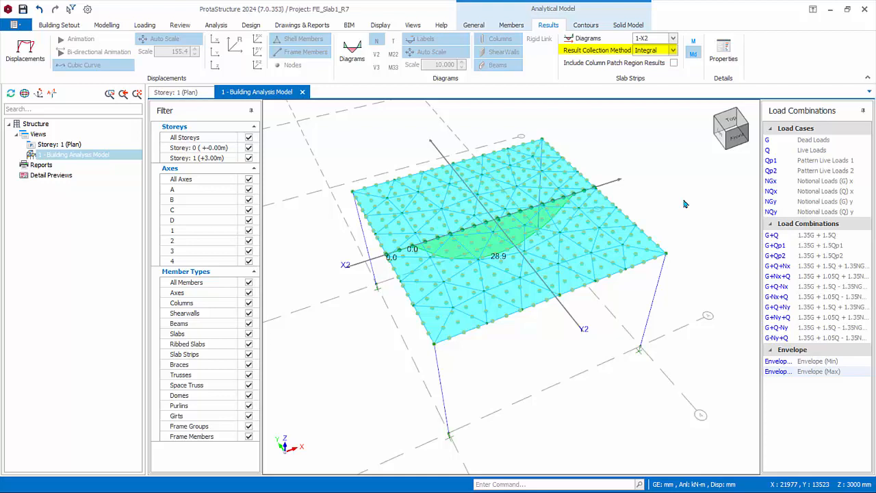
Display the strip diagram for 1-Y2 and review it under Envelope (Min) and Envelope (Max).
click(659, 39)
click(654, 83)
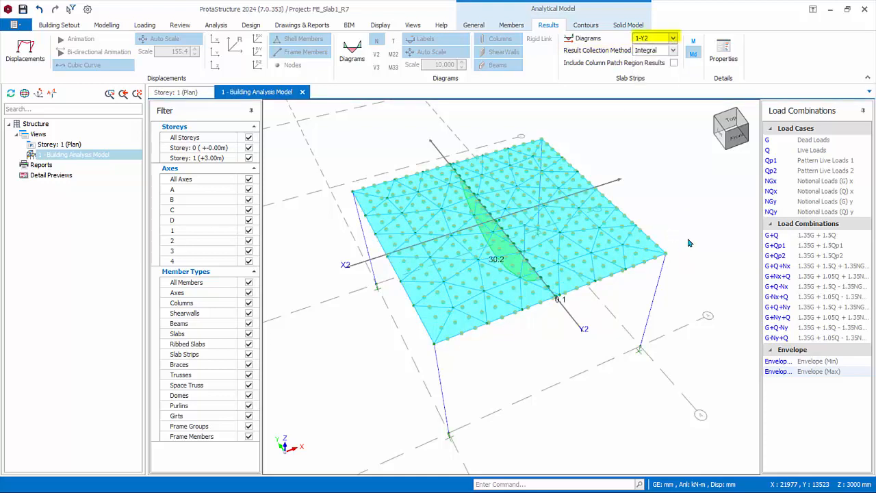
click(789, 363)
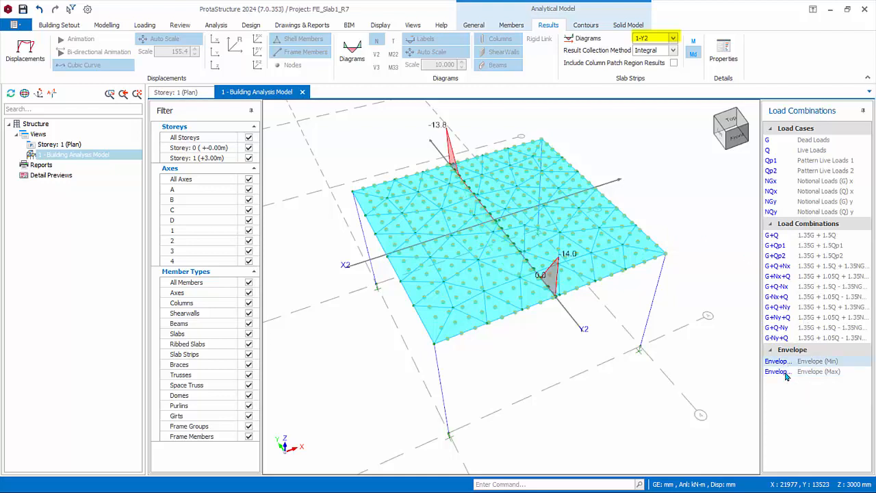
click(778, 371)
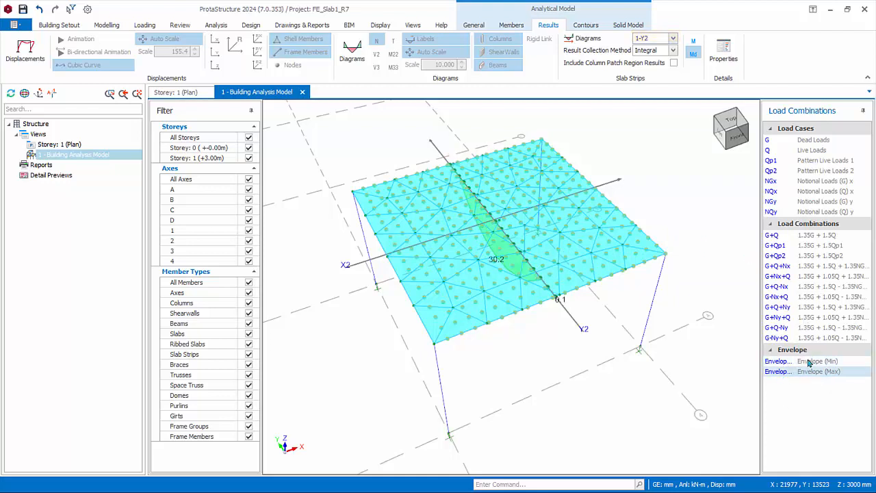
Turn on the slab result contours and sample the Disp Z, F12, M12, M1d-Top and As2-Bot effects.
click(583, 26)
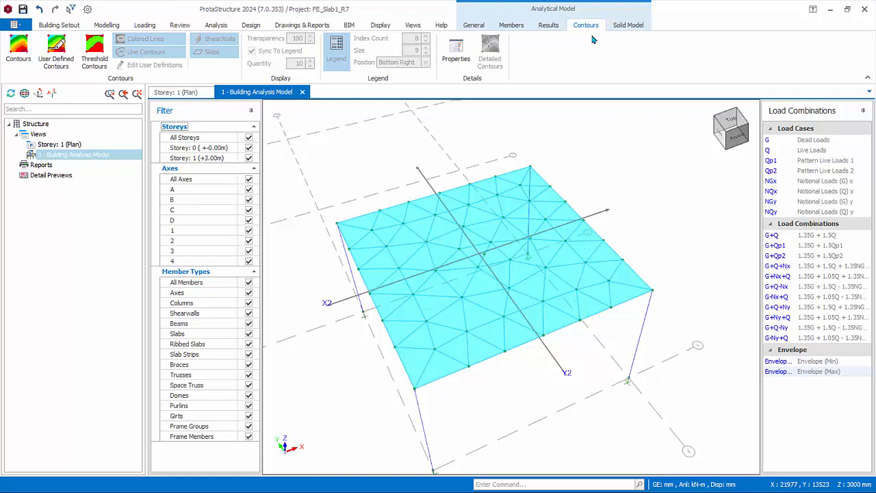
click(19, 49)
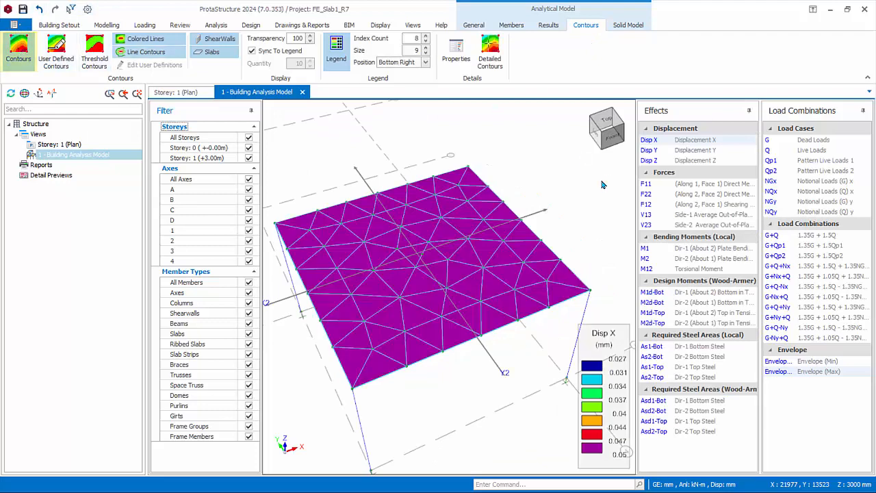
click(656, 162)
click(647, 204)
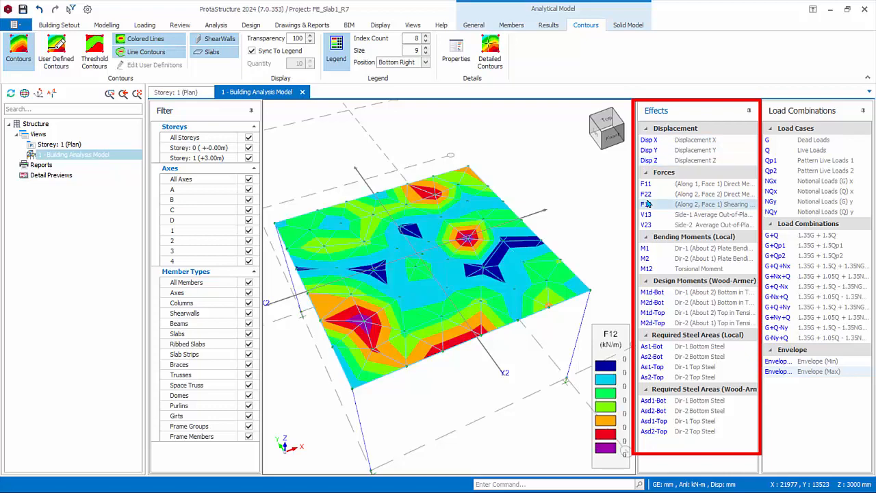
click(648, 269)
click(654, 312)
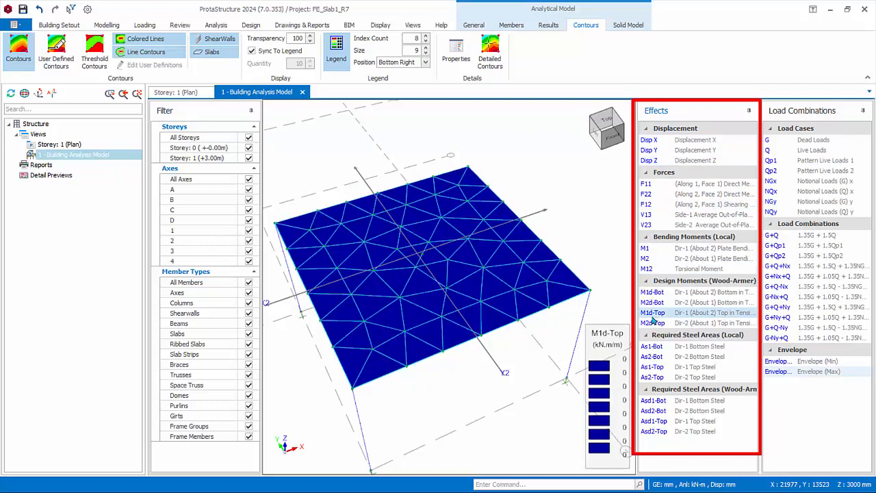
click(652, 357)
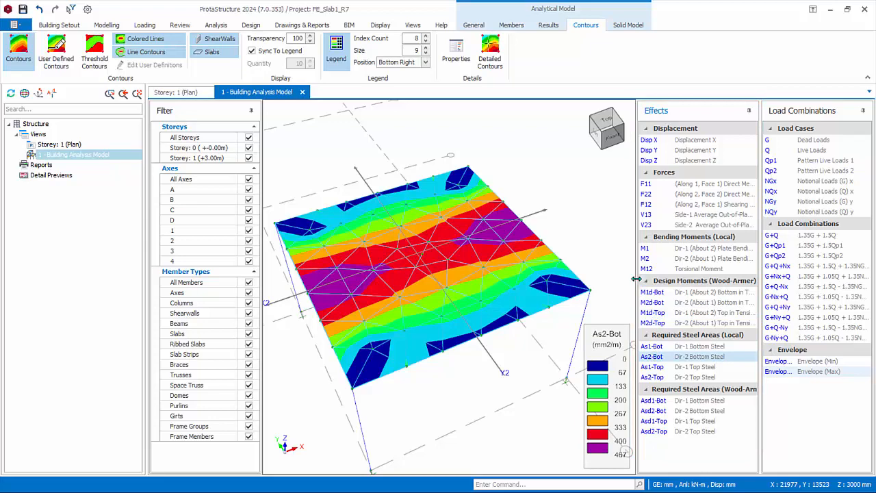
Widen the Effects list so its descriptions fit, and collapse the Filter list beside the model view.
drag(636, 279, 585, 278)
click(251, 110)
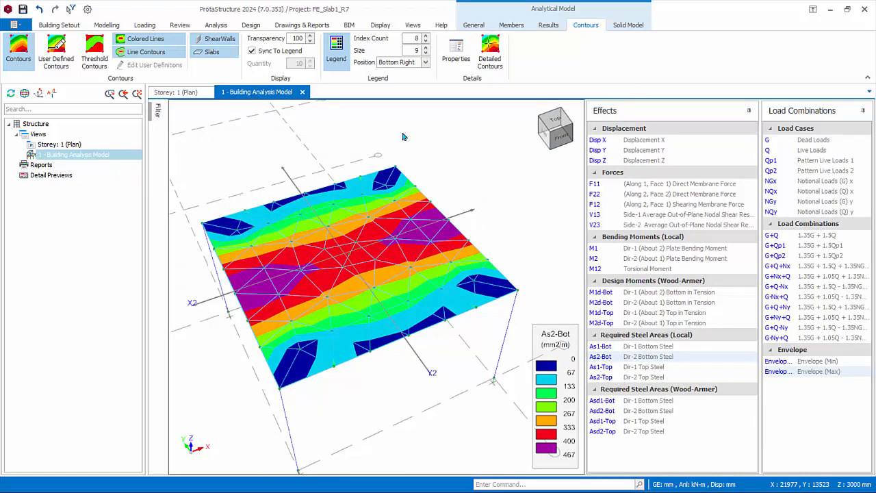
Show the slab's Displacement Z contours for the dead load case G and the G+Q combination.
click(607, 160)
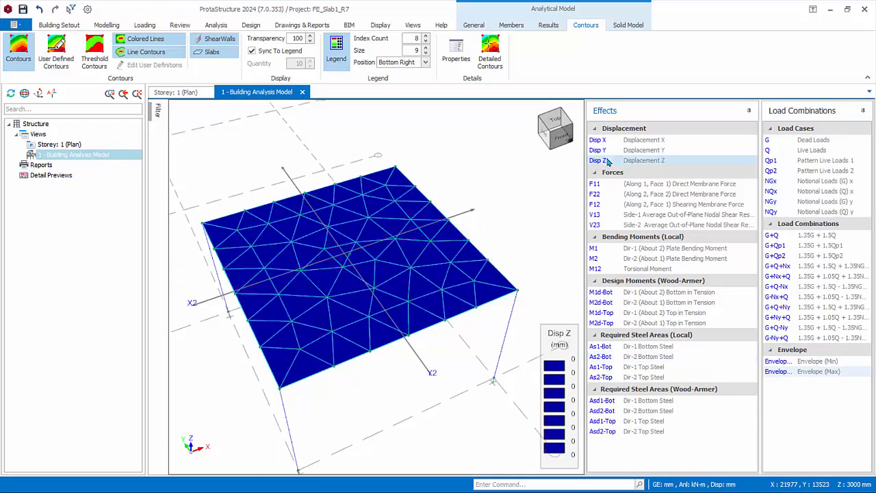
click(774, 142)
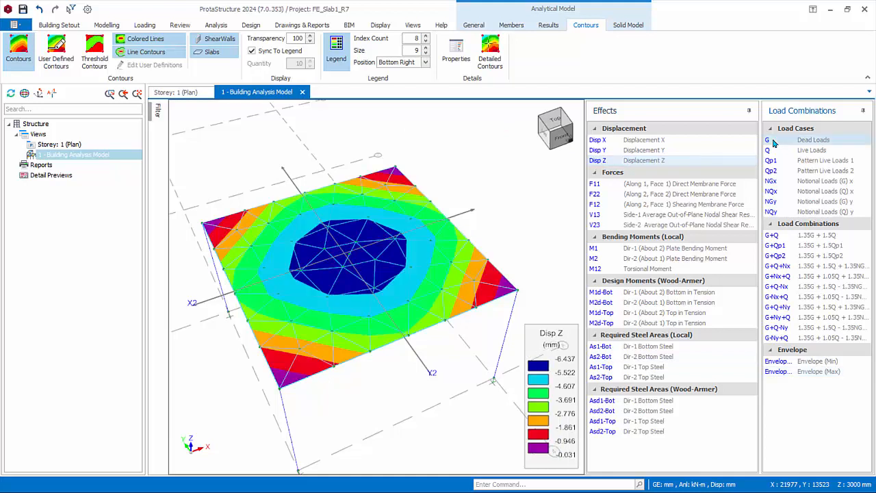
click(774, 235)
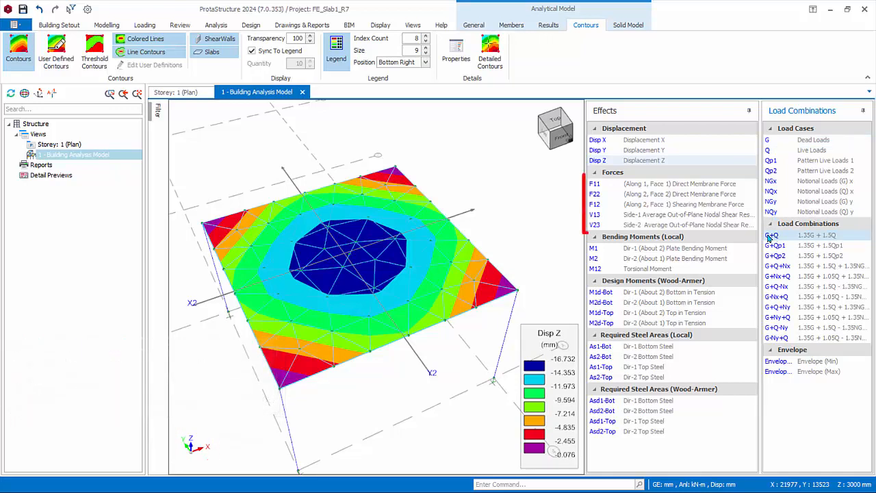
Examine the slab's force contours in turn for F11, F22, F12, V13 and V23 under G+Q.
click(594, 183)
click(595, 194)
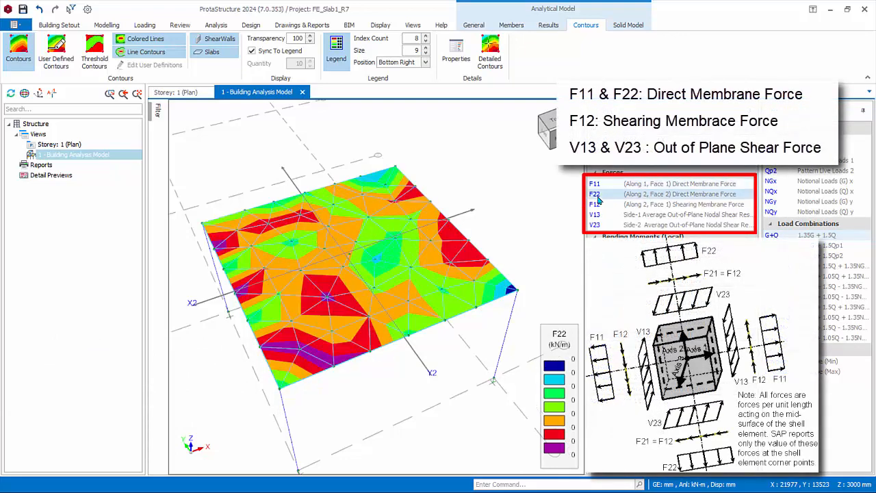
click(597, 206)
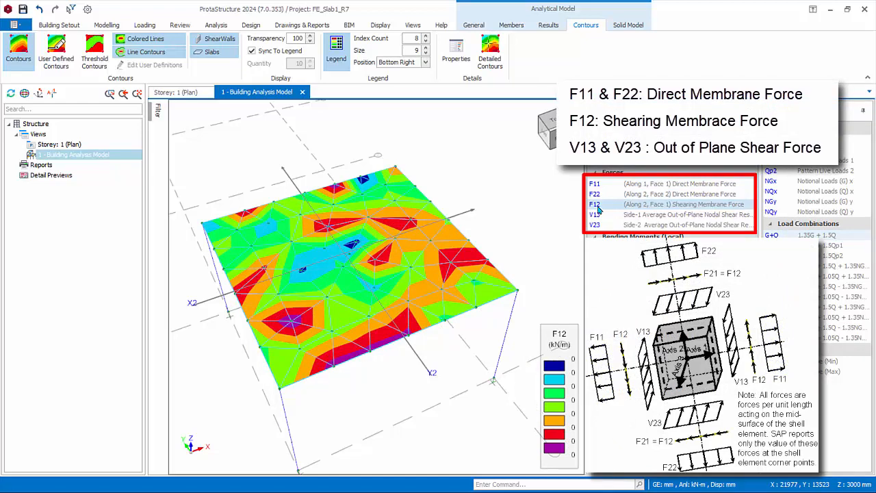
click(596, 215)
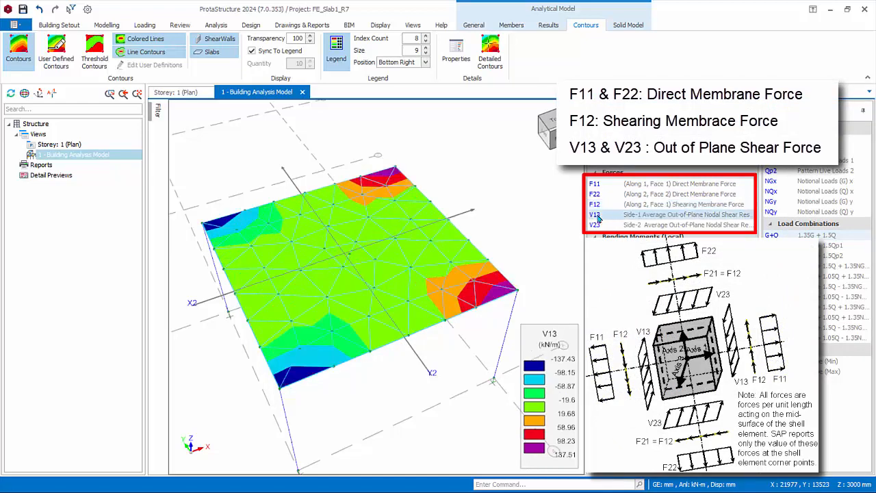
click(595, 225)
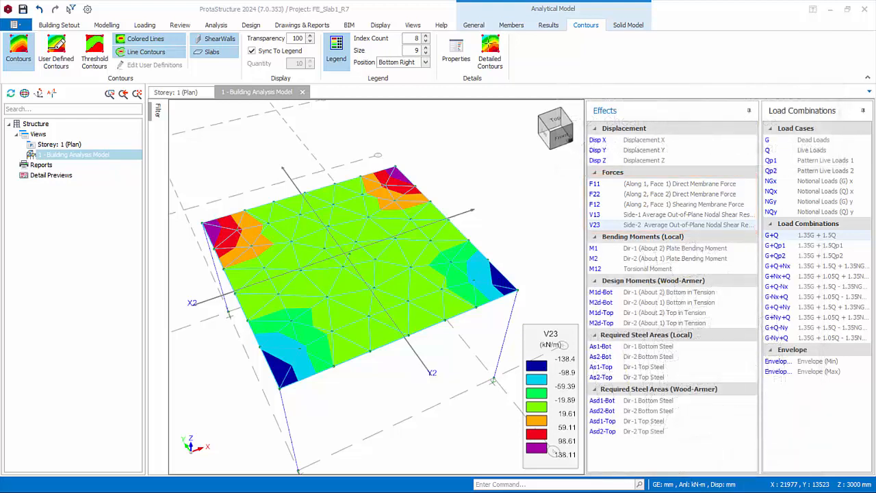
Examine the local bending moment contours M1 and M2 and the torsional moment contour M12.
click(706, 250)
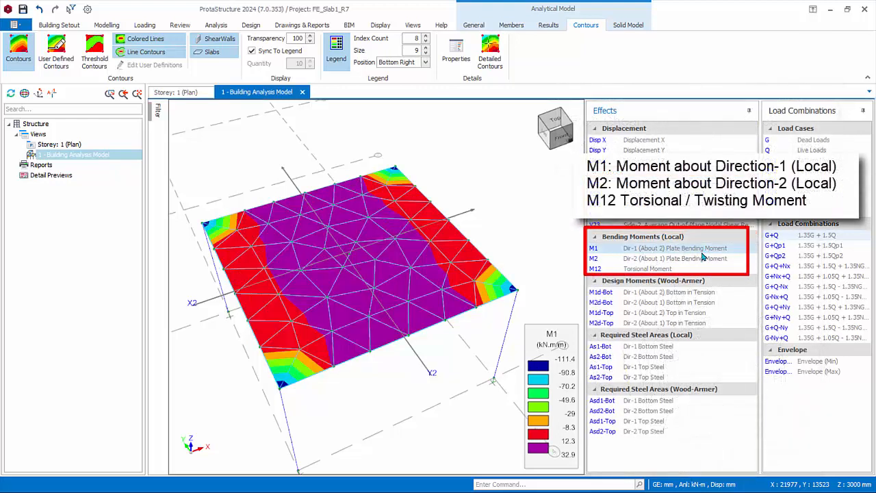
click(700, 259)
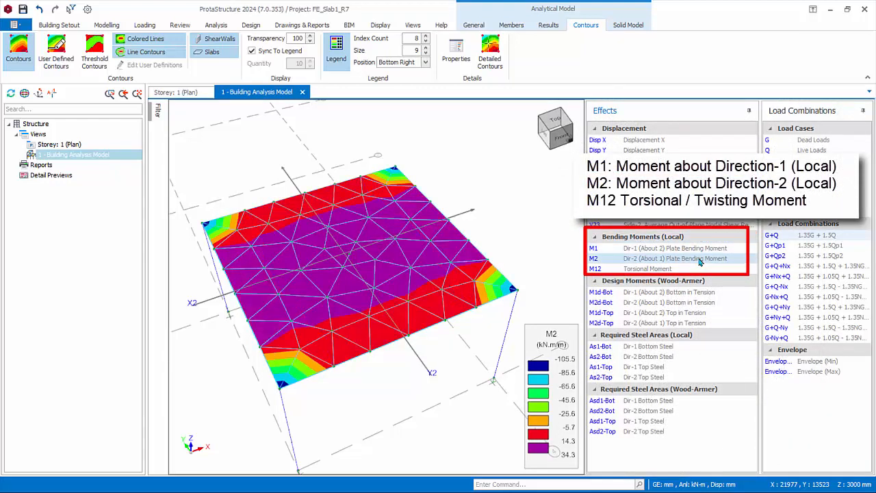
click(661, 270)
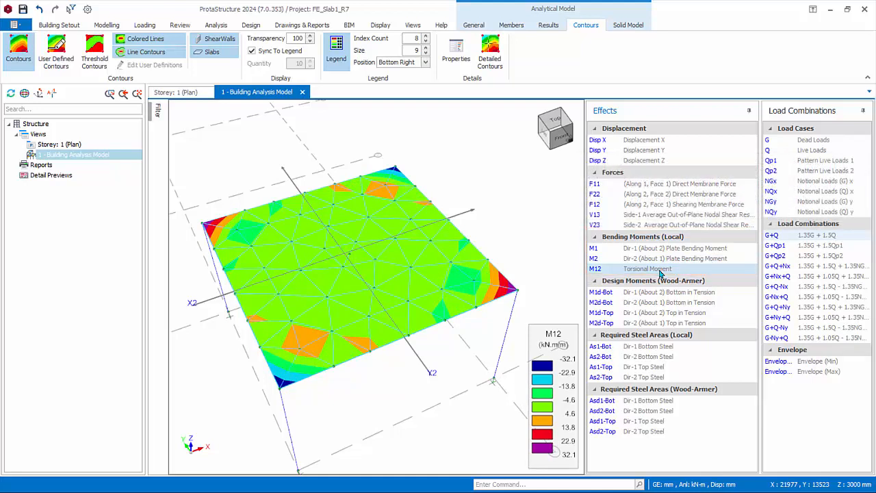
Examine the Wood-Armer design moment contours M1d-Bot, M2d-Bot and M1d-Top under G+Q.
click(660, 293)
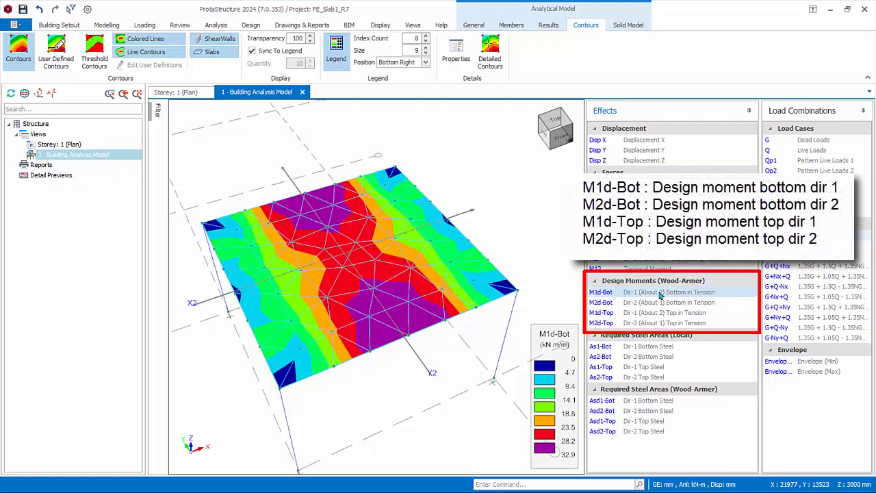
click(659, 303)
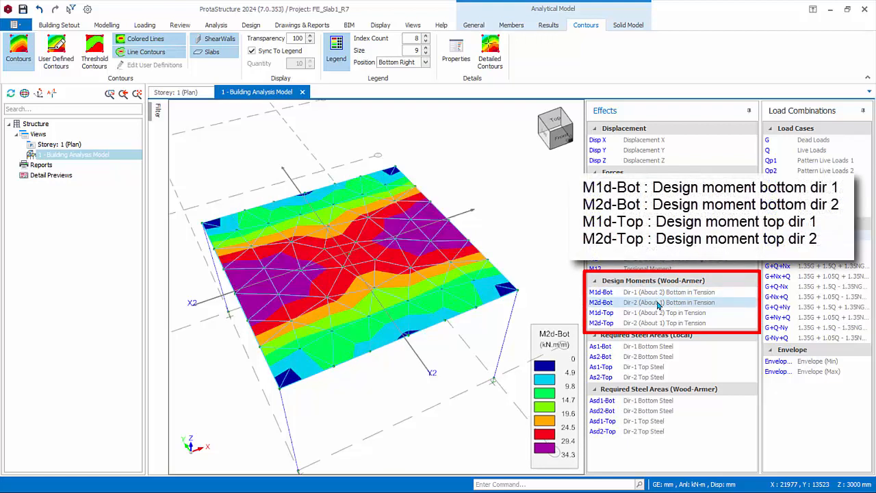
click(648, 315)
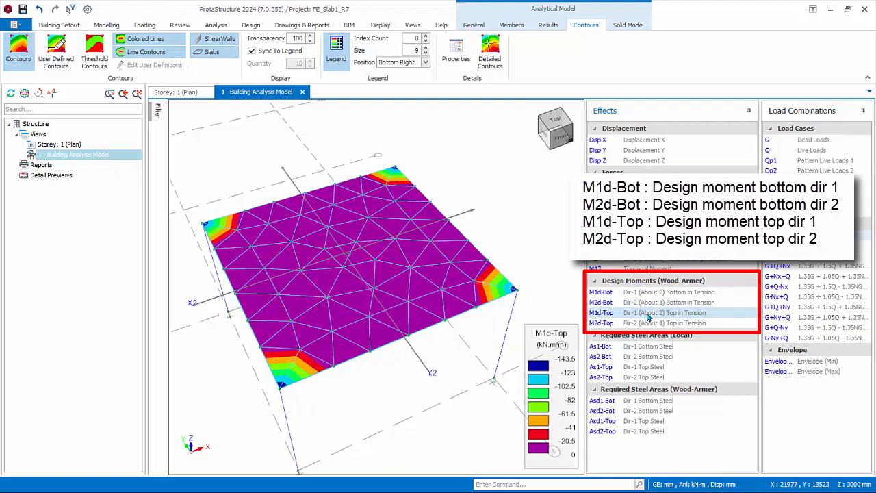
Compare the local required bottom steel area contours As1-Bot and As2-Bot, returning to As1-Bot.
click(629, 347)
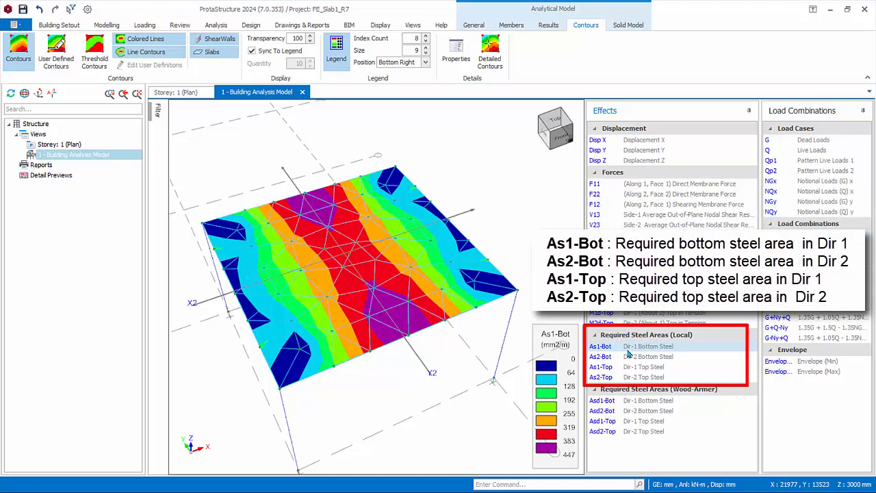
click(626, 357)
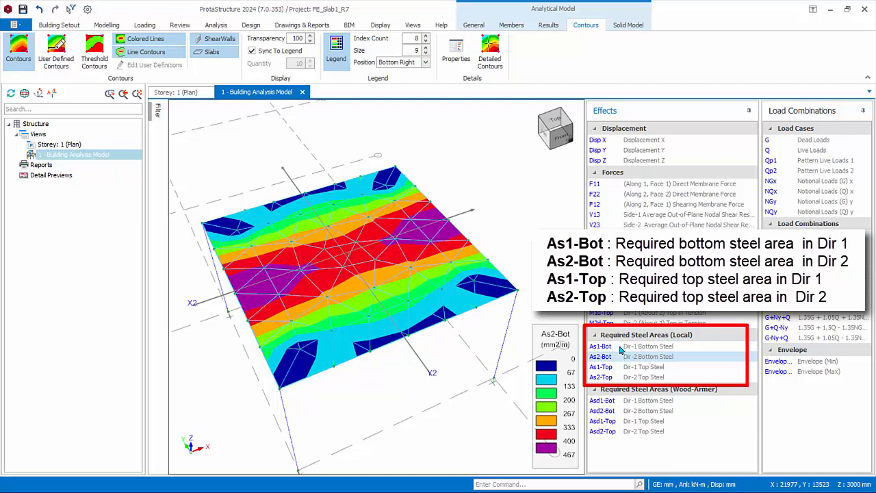
click(623, 348)
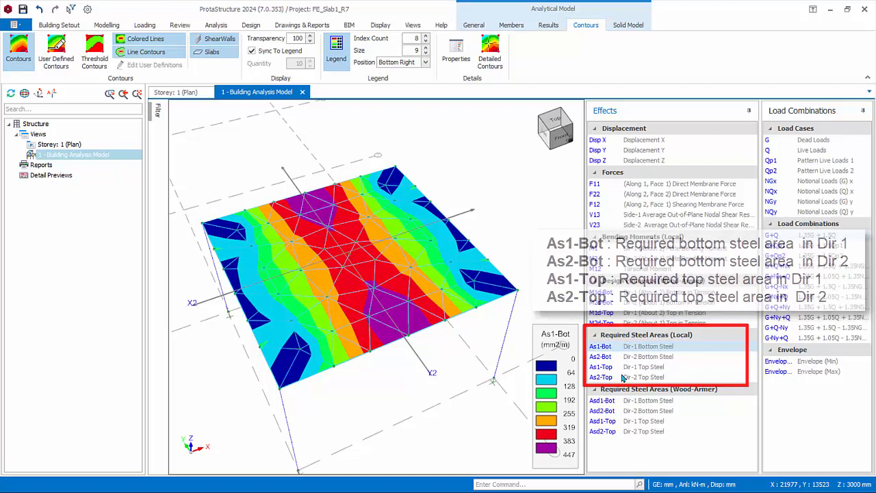
Examine the Wood-Armer required steel area contours Asd1-Bot, Asd2-Bot, Asd1-Top and Asd2-Top in turn.
click(612, 401)
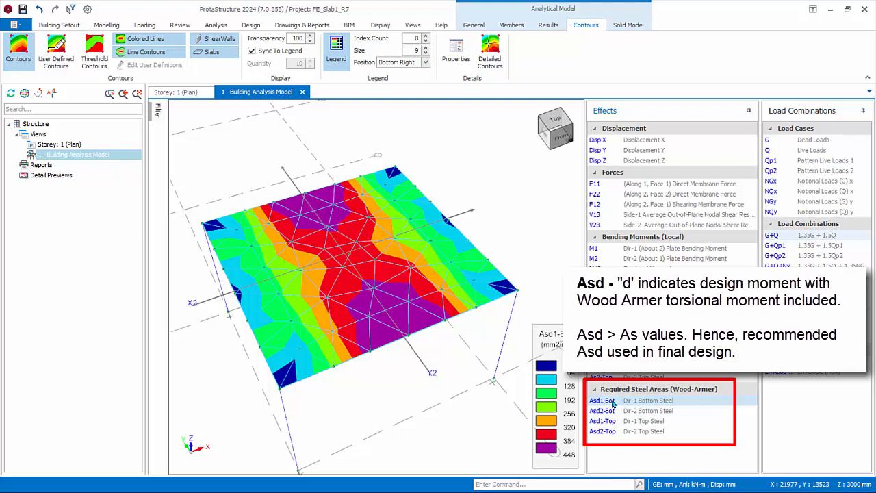
click(614, 411)
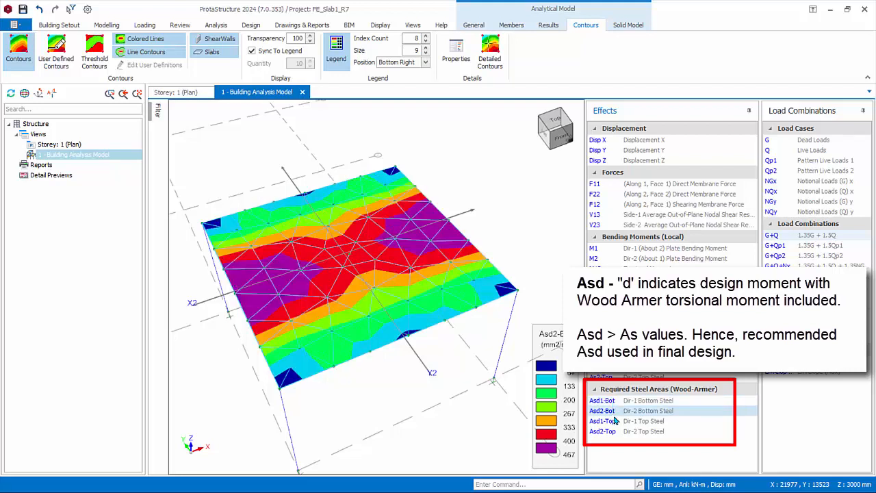
click(615, 420)
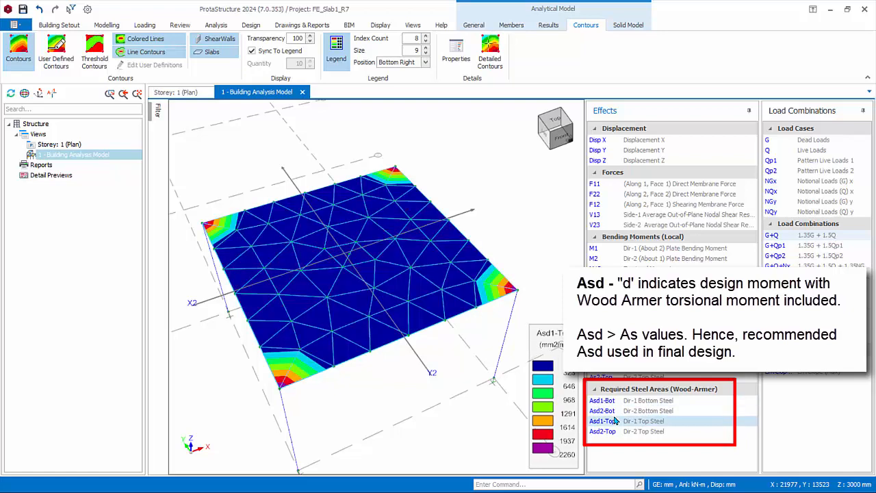
click(614, 432)
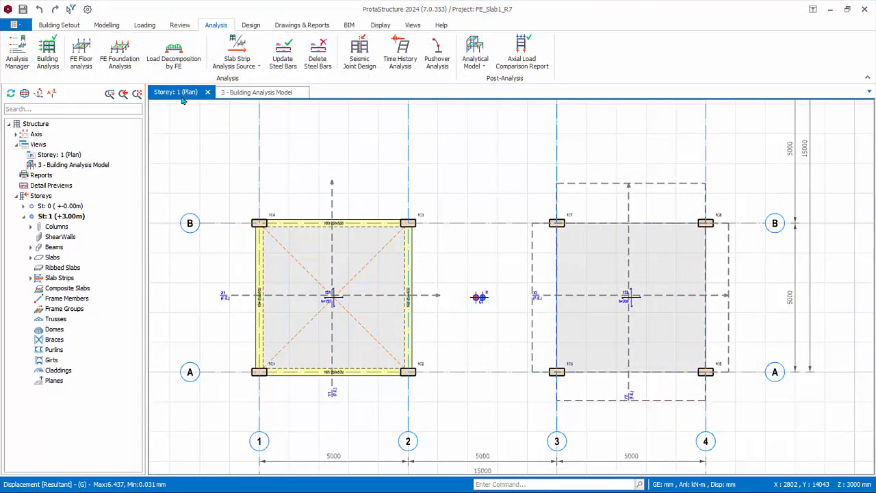
Open Slab Analysis and Design and set its slab design parameters to include Wood-Armer effects.
click(250, 24)
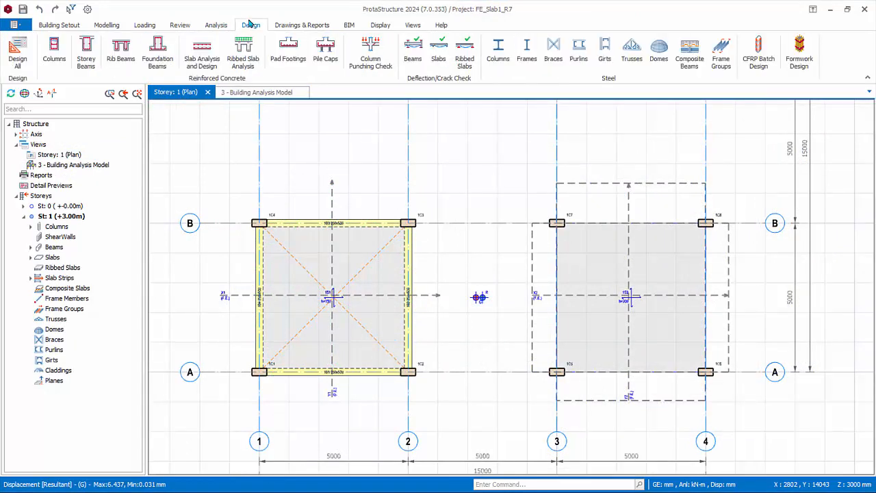
click(200, 53)
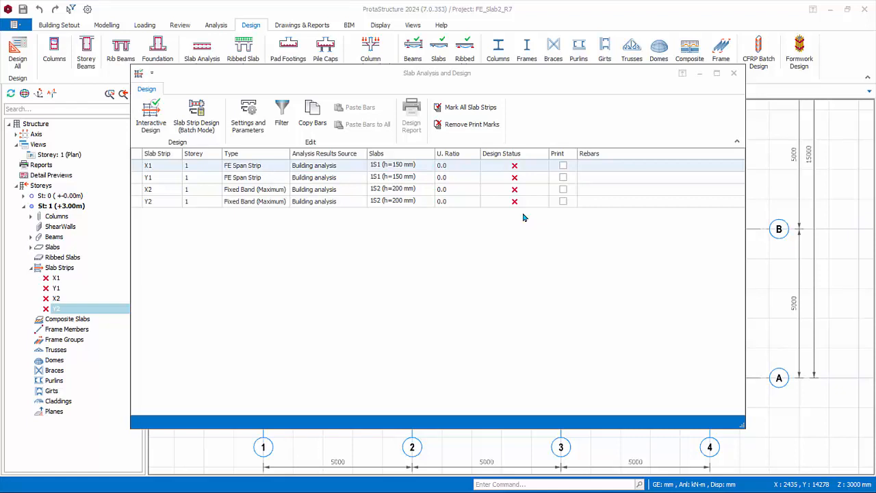
click(248, 126)
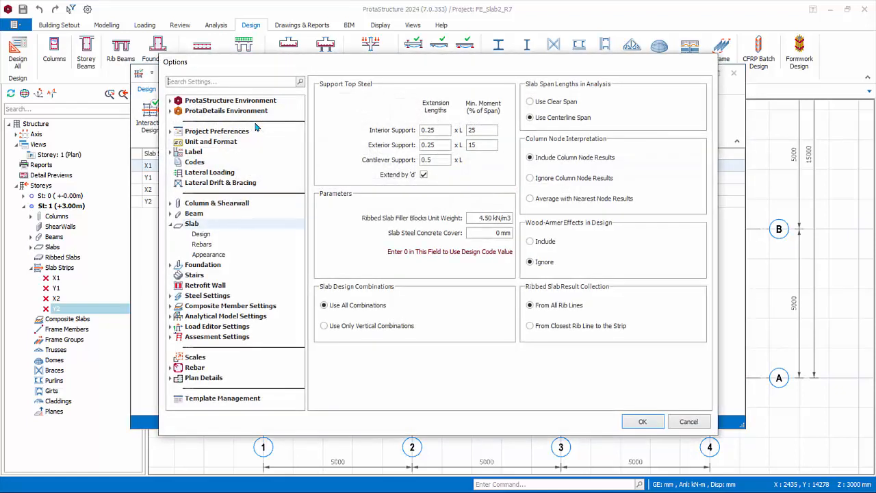
click(210, 236)
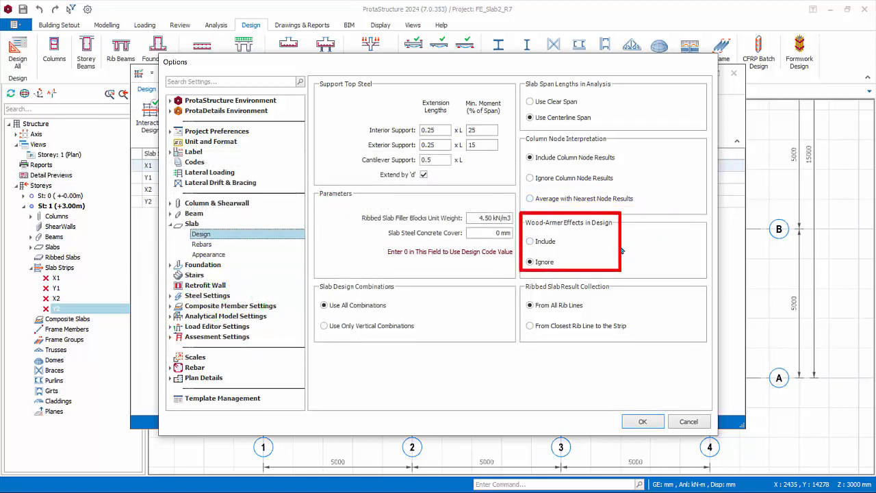
click(531, 242)
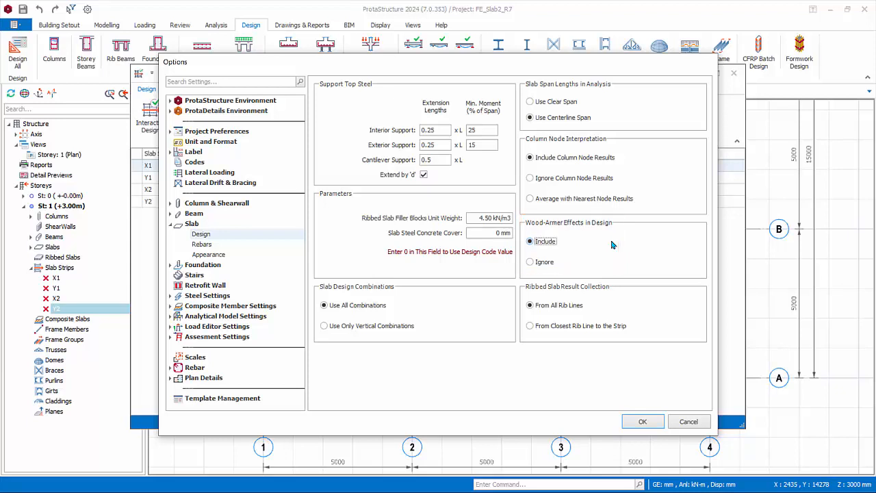
Review the slab rebar and appearance settings and accept the options.
click(208, 245)
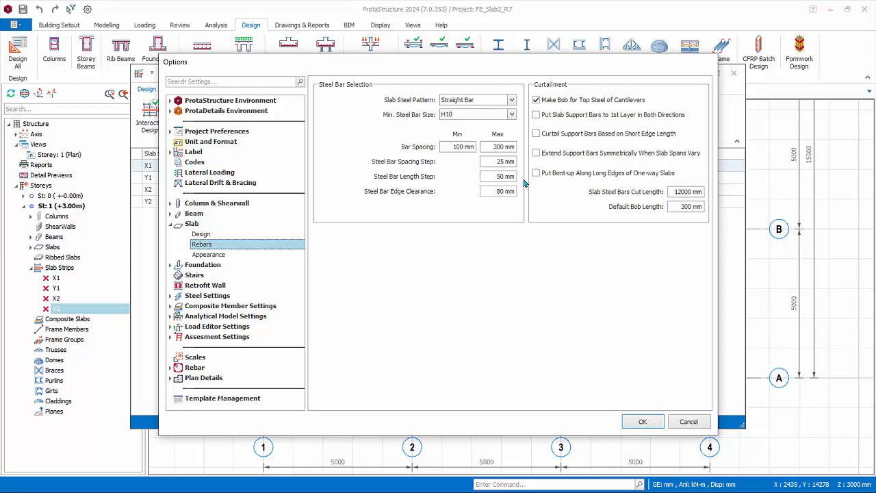
click(222, 254)
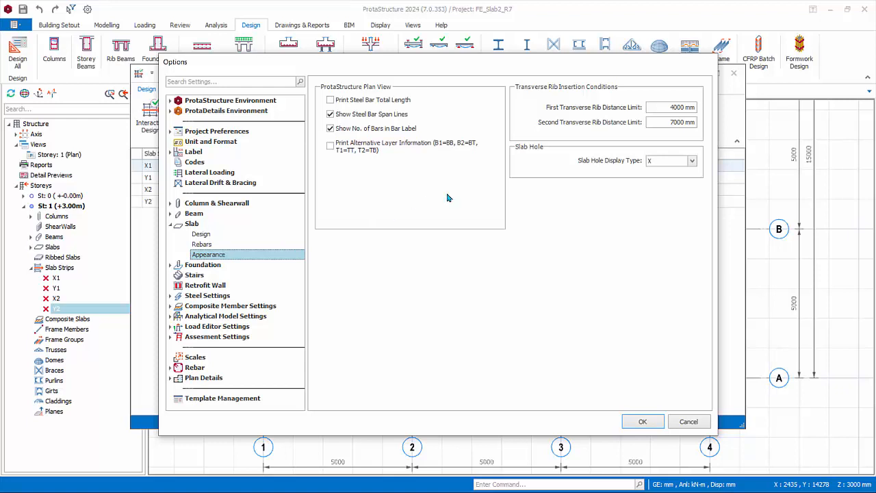
click(644, 422)
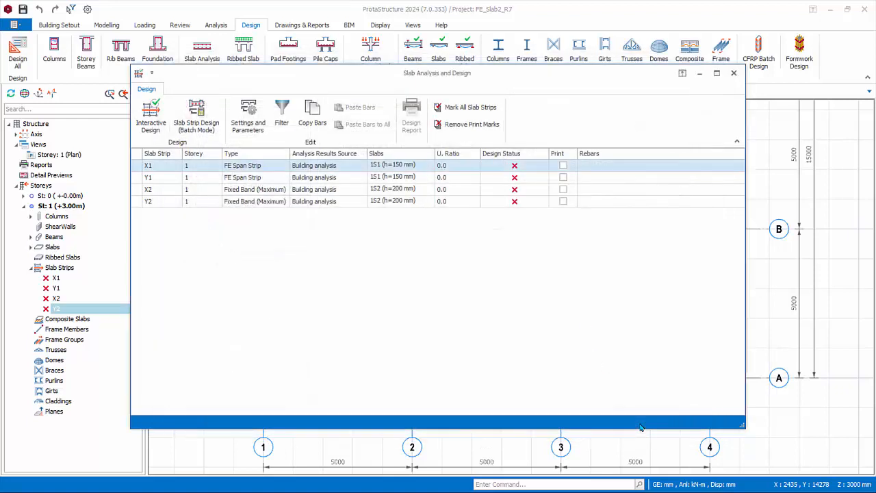
Design slab strip X1 interactively, deleting and re-selecting all steel bars.
middle_drag(707, 448, 694, 408)
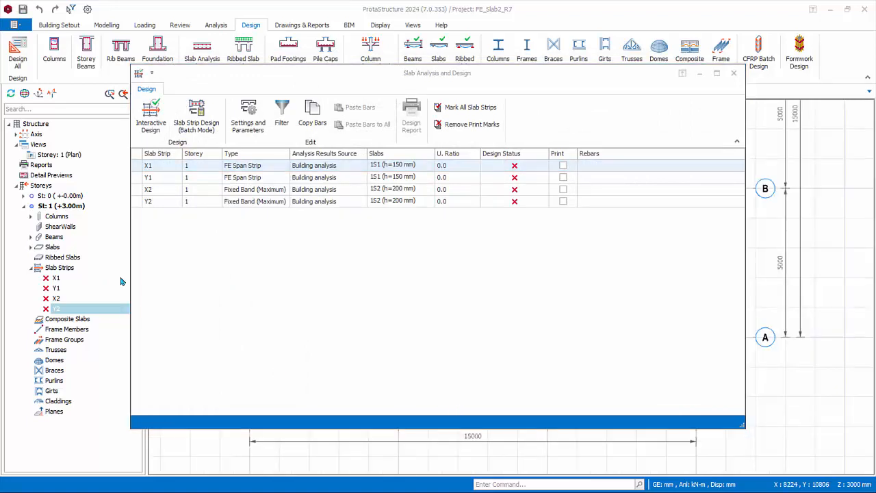
click(185, 169)
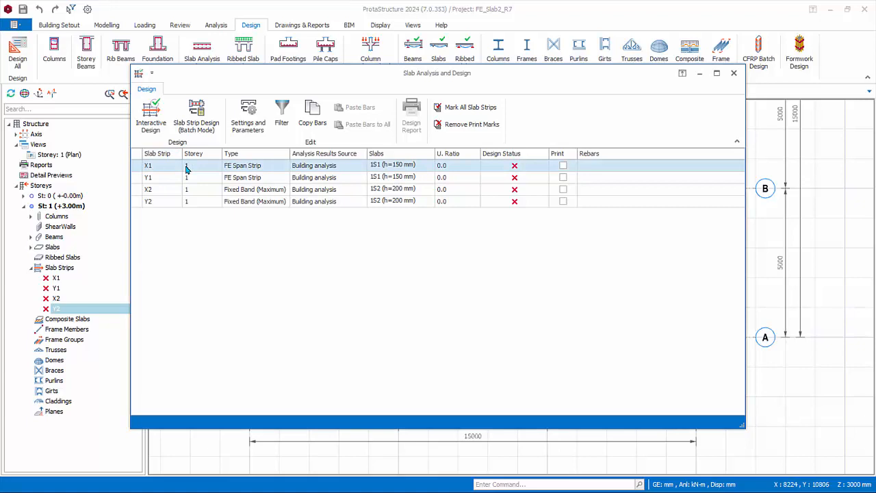
click(150, 129)
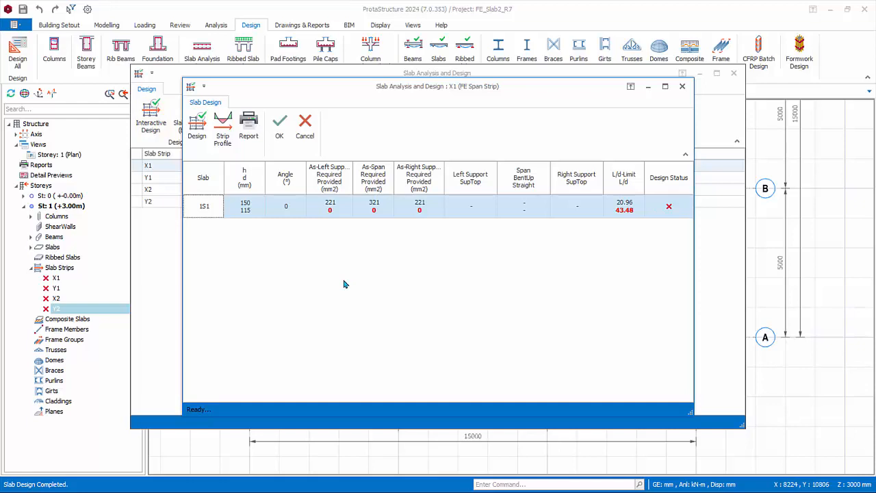
click(196, 125)
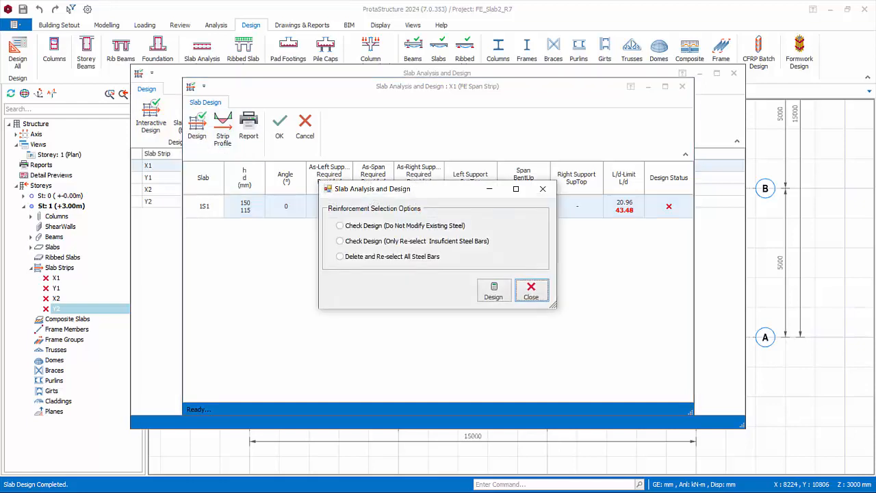
click(341, 257)
click(493, 292)
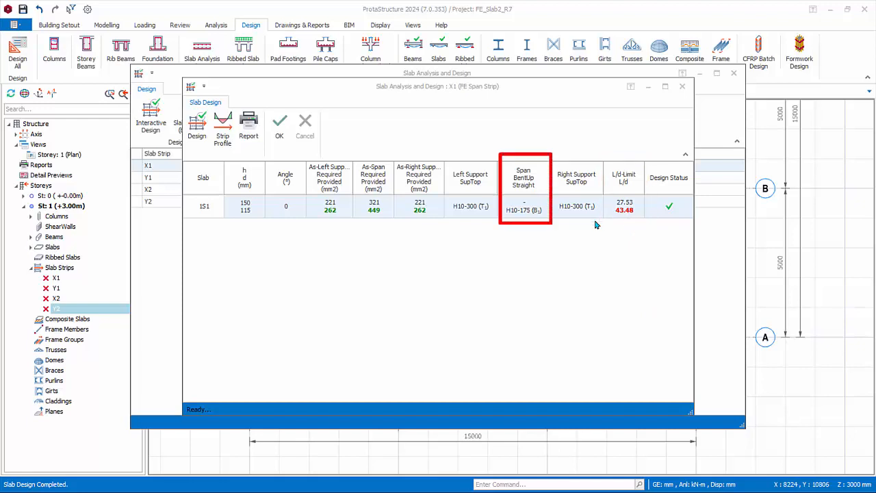
Try H13 straight span bars at 125 mm spacing for slab 1S1 and discard the change.
click(531, 215)
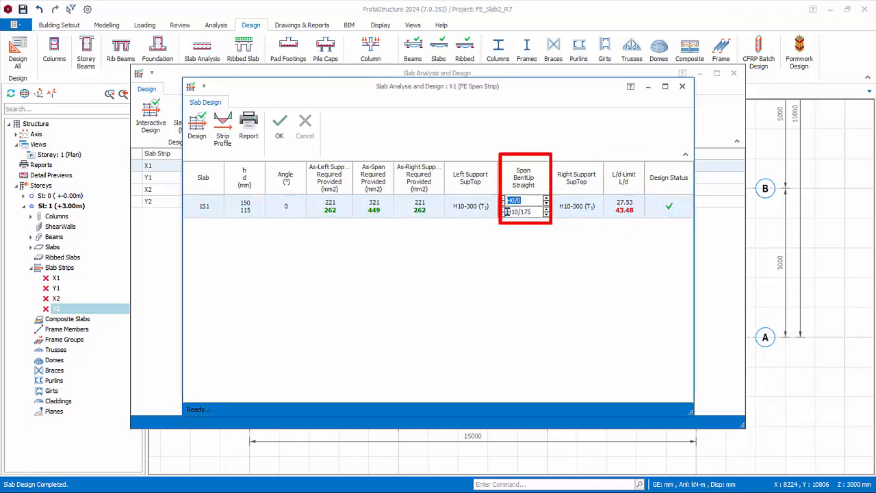
click(503, 210)
click(546, 214)
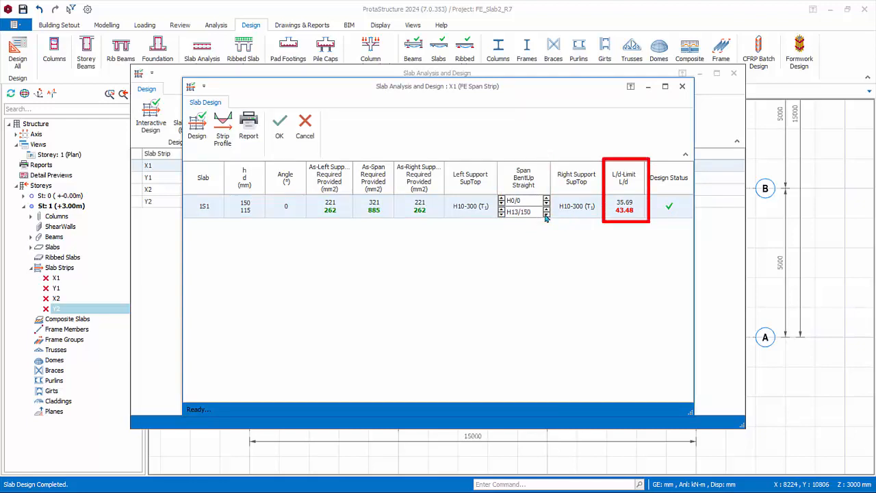
click(546, 215)
click(623, 218)
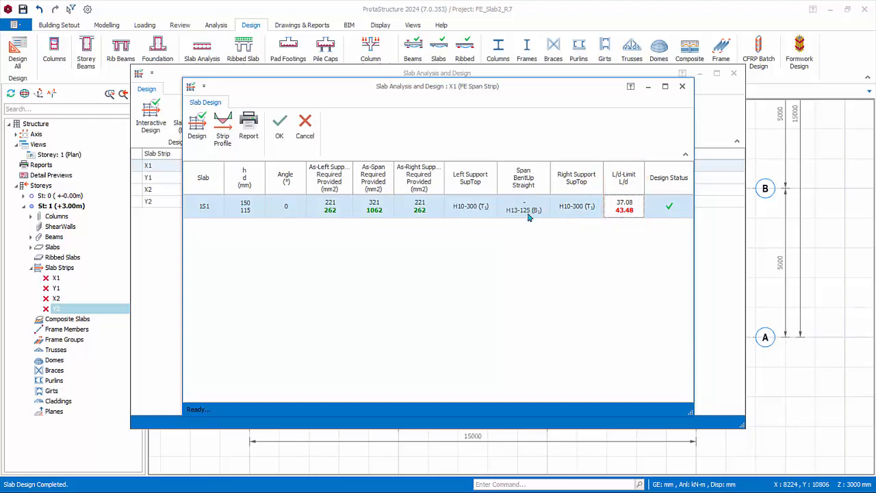
click(304, 127)
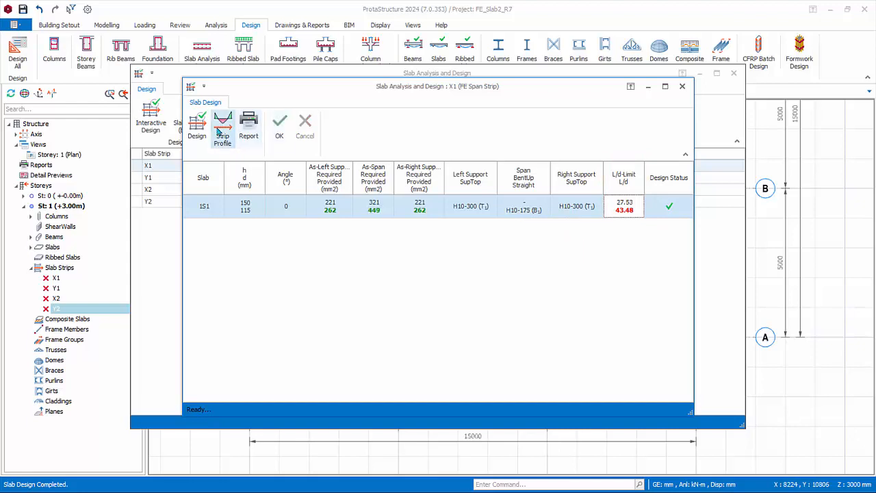
Examine strip X1's displacement and moment profile for the envelope and the G+Q combination.
click(217, 131)
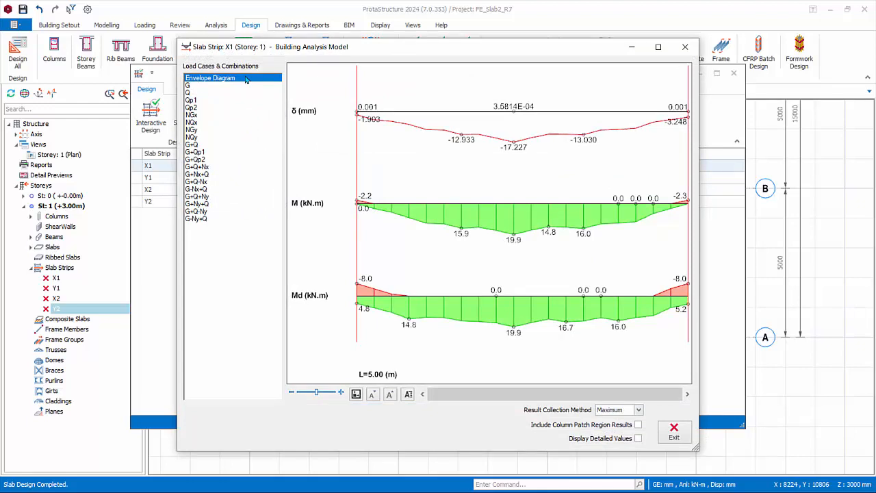
click(204, 146)
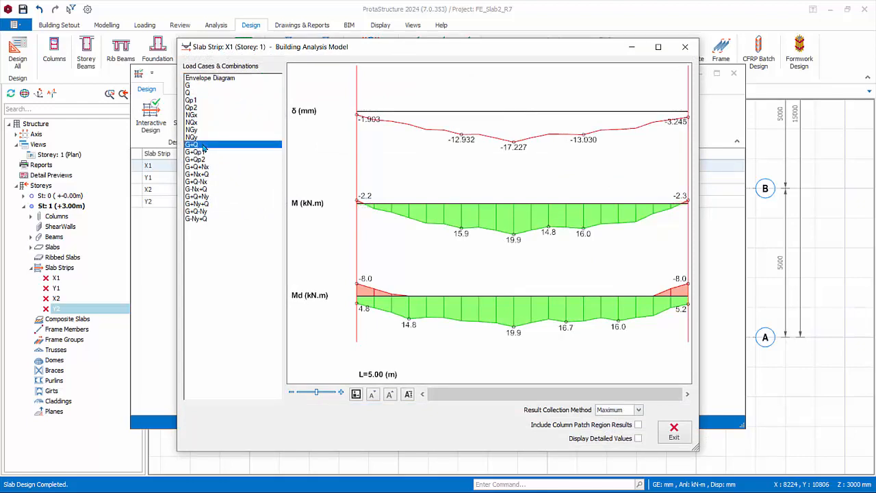
click(677, 434)
View the reinforcement design report for strip X1 and accept the strip's design.
click(249, 124)
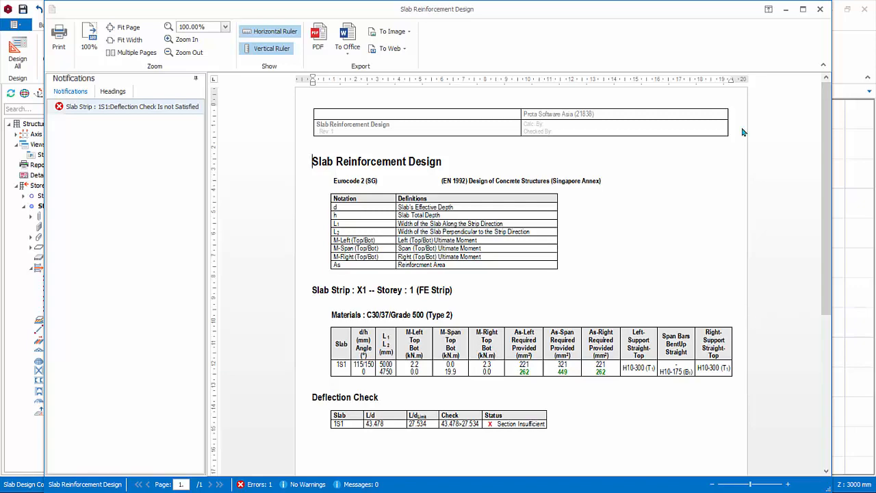
click(820, 9)
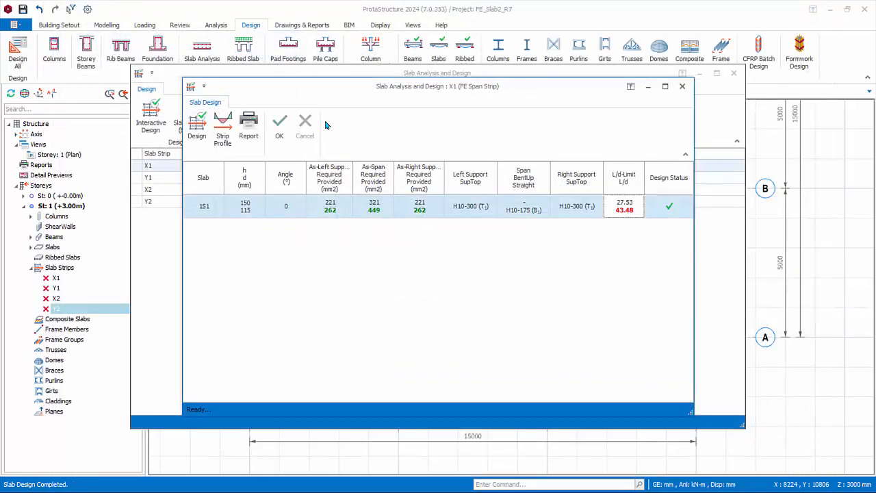
click(277, 133)
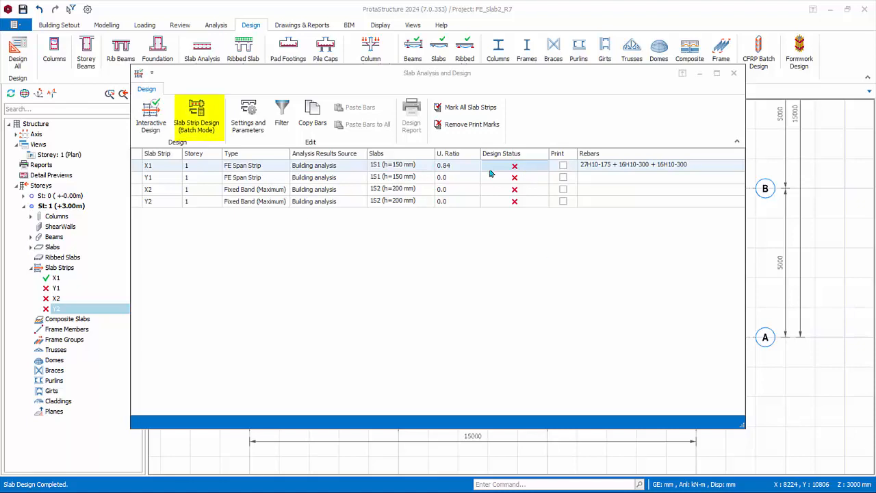
Batch design the slab strips on all storeys, deleting and re-selecting all steel bars.
click(197, 126)
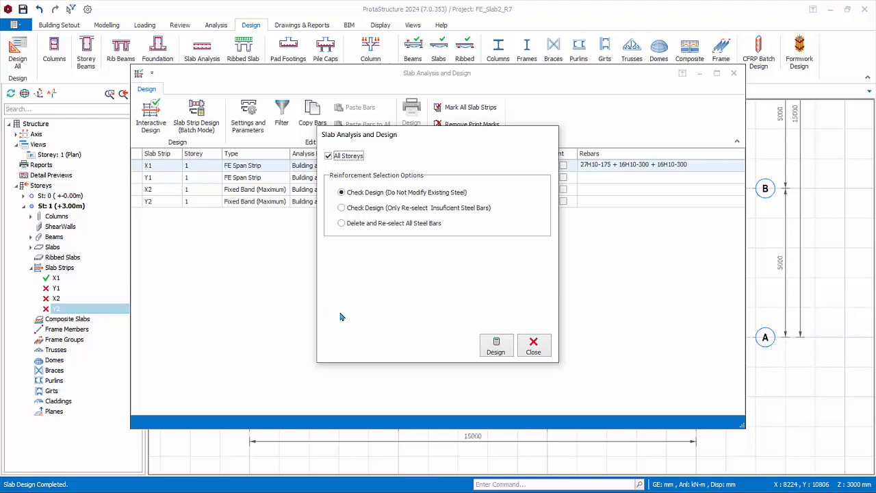
click(342, 224)
click(493, 346)
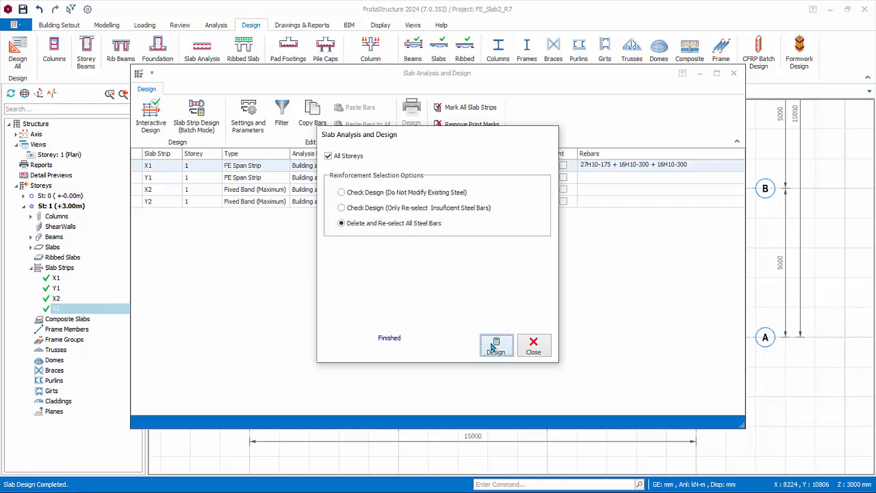
click(537, 340)
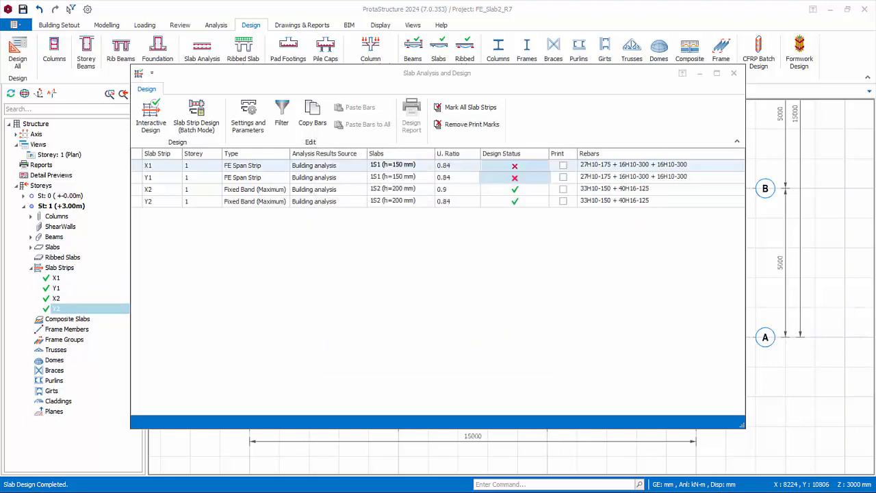
Review the reinforcement designs of strips Y1, X2 and Y2 in turn, accepting those of X2 and Y2.
double_click(170, 181)
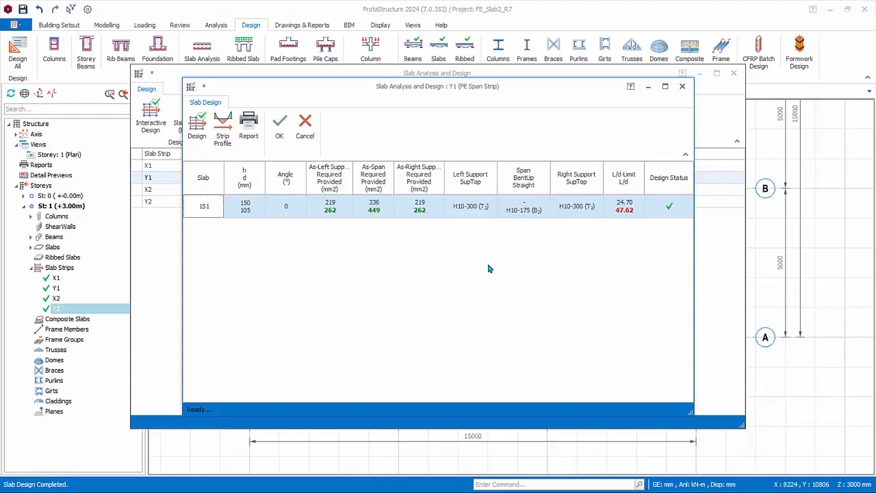
click(307, 140)
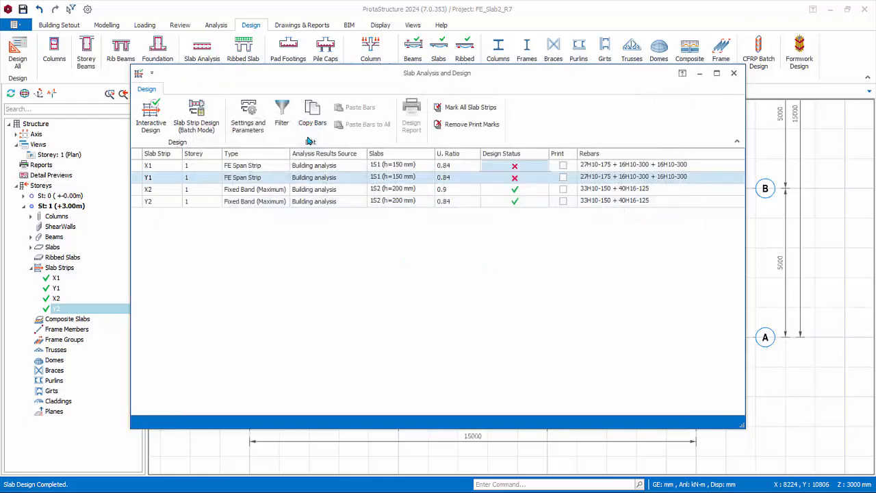
click(164, 194)
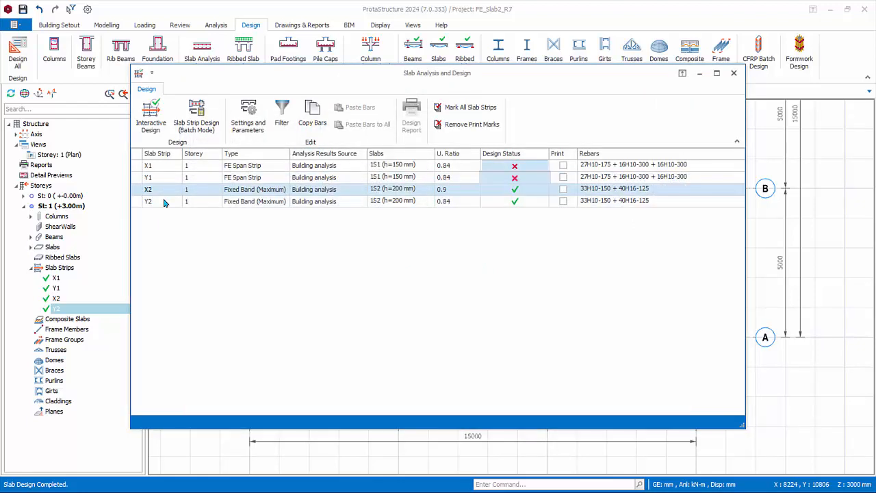
click(162, 200)
double_click(162, 195)
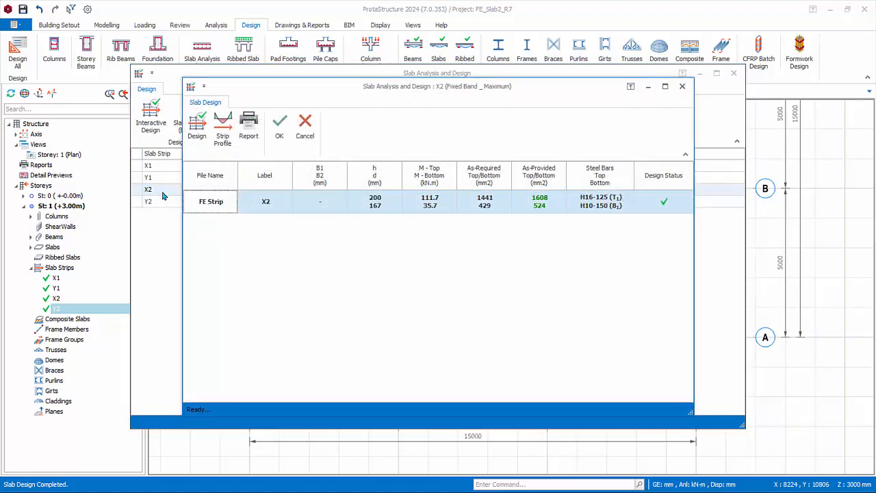
click(279, 136)
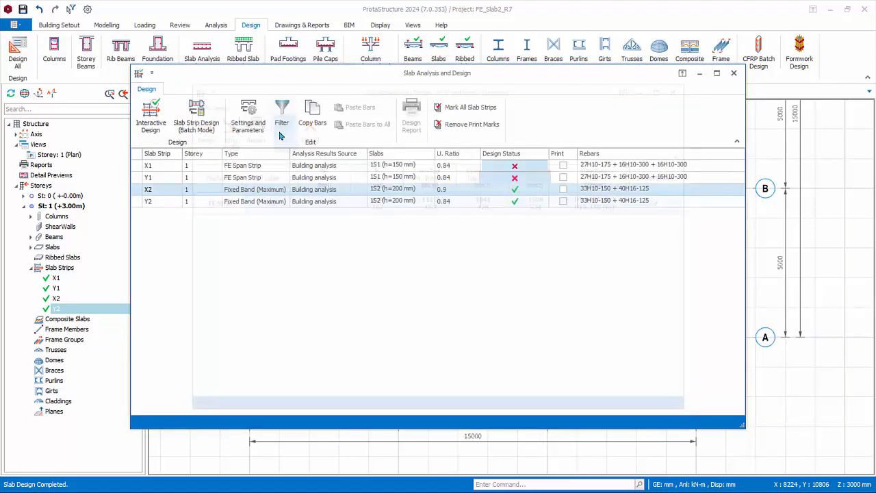
double_click(165, 201)
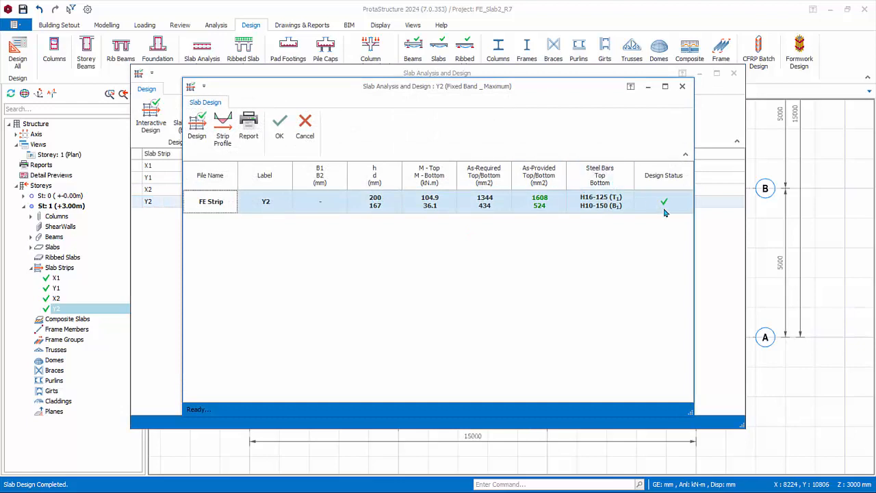
click(280, 123)
Try out the slab strip list's filters by storey, slab thickness and design status without applying them.
click(281, 118)
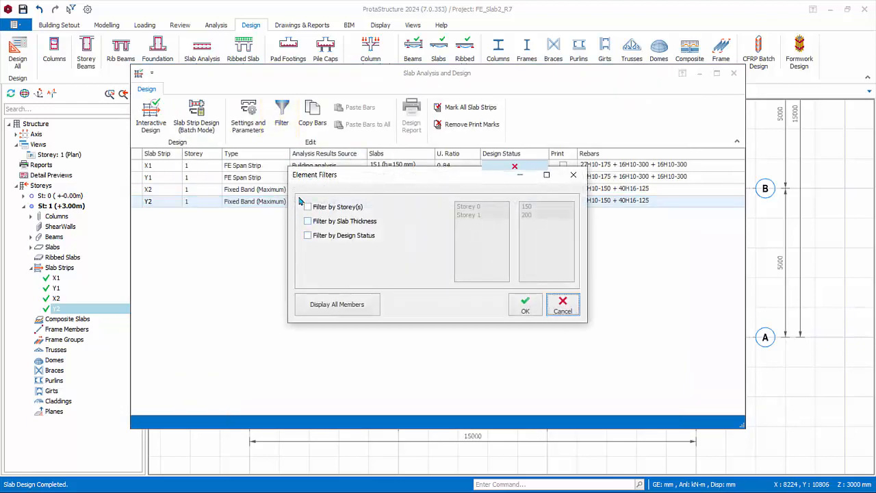
click(308, 207)
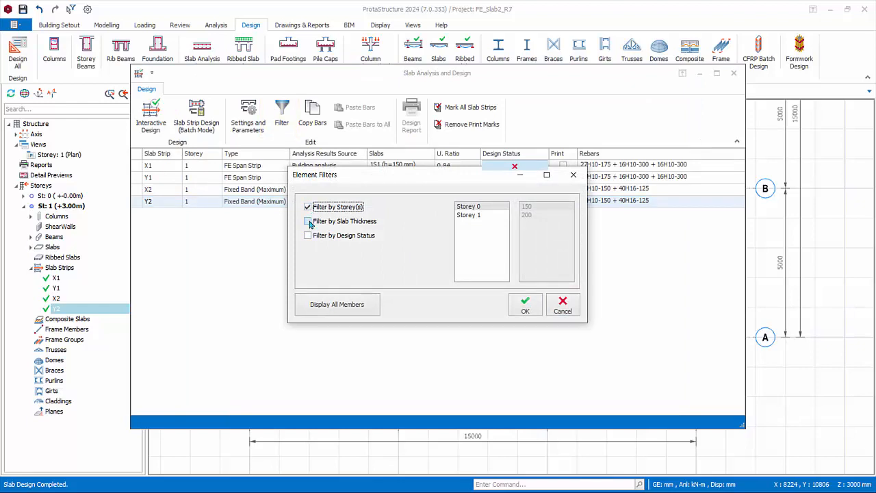
click(308, 221)
click(308, 236)
click(563, 306)
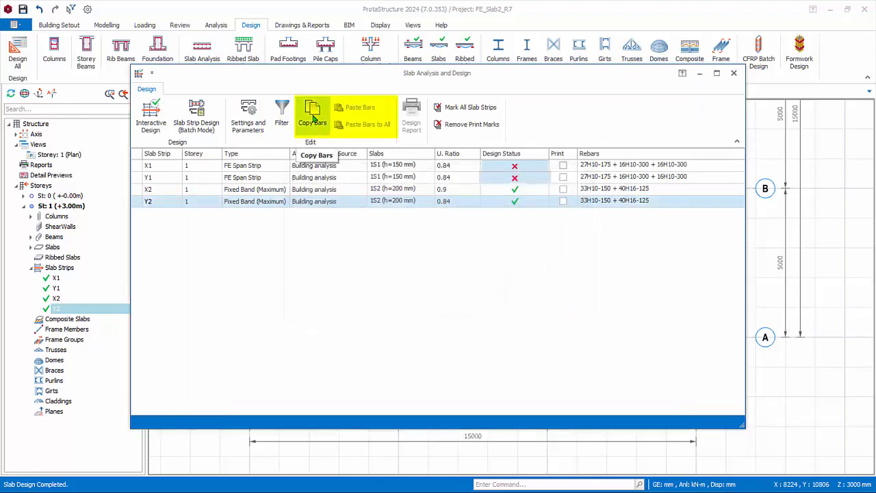
Copy the steel bars of strip Y2 and select strip X2, which has the same slab.
click(312, 117)
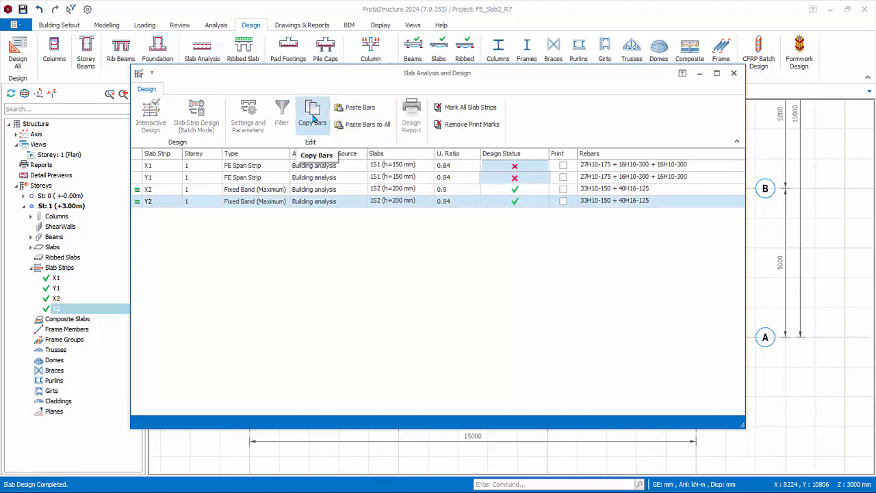
click(313, 117)
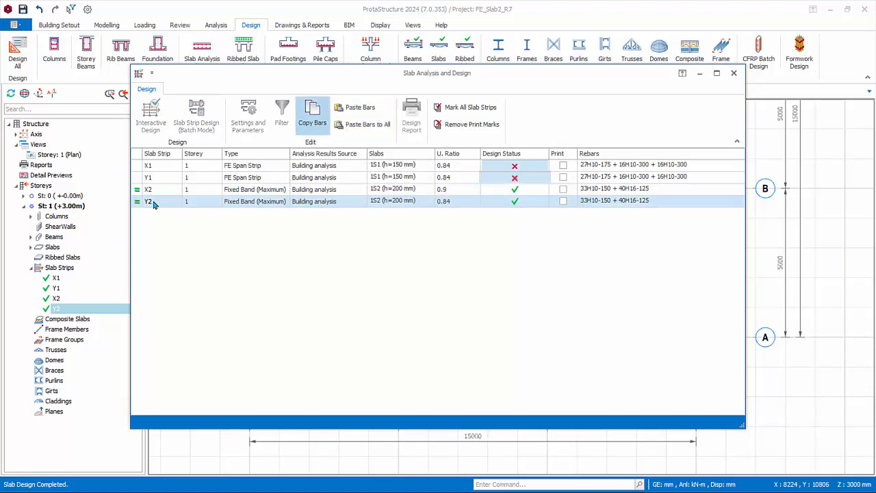
click(158, 190)
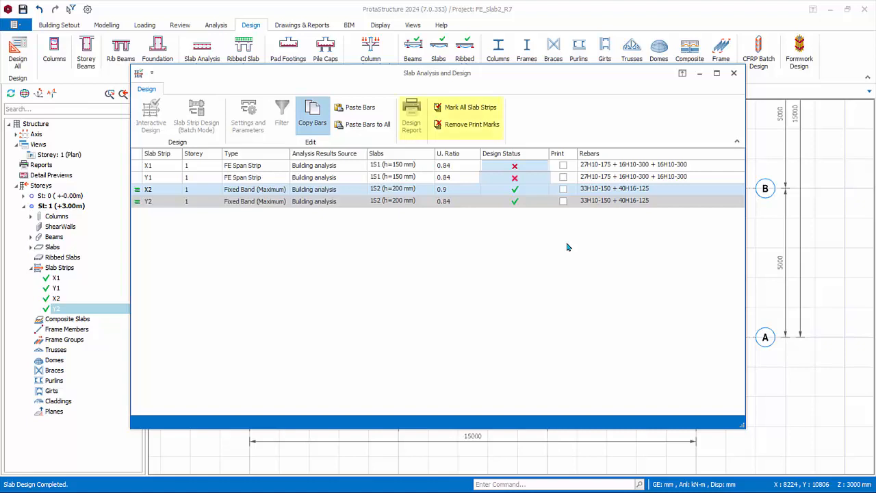
Mark all slab strips for printing and generate their combined design report.
click(563, 189)
click(563, 201)
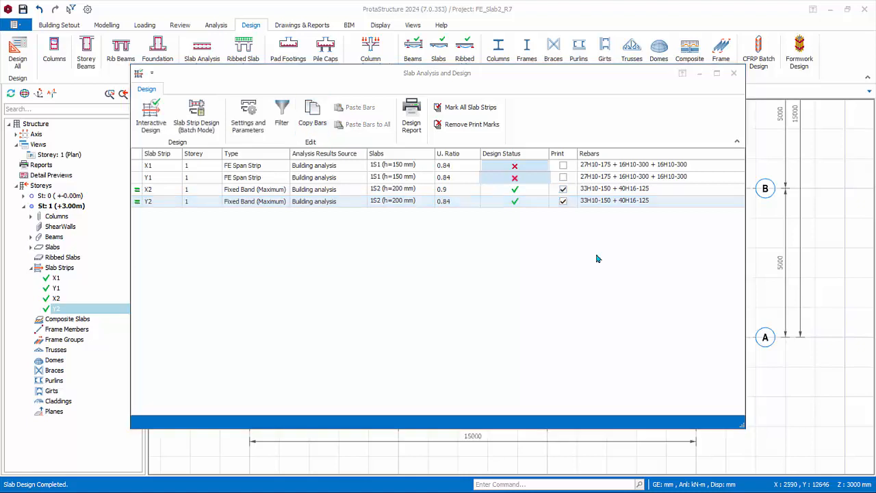
click(478, 111)
click(410, 127)
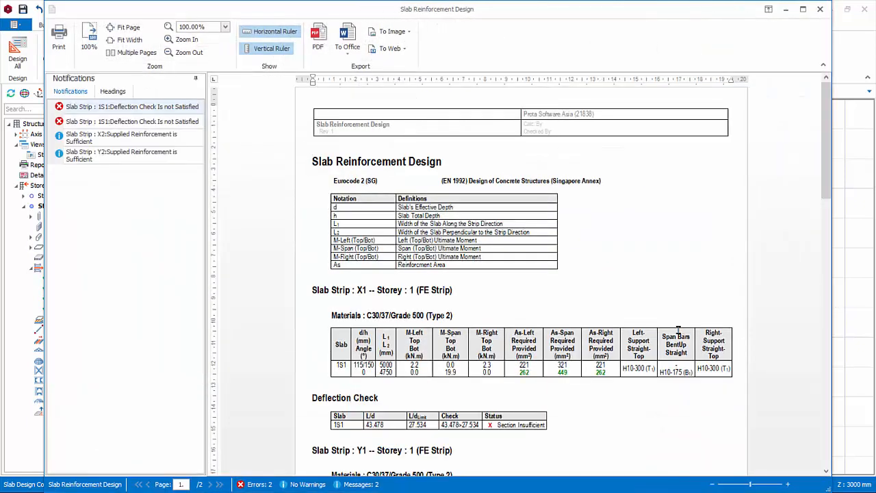
Read the strips' reinforcement tables and deflection checks in the report, and close the report and the slab design window.
scroll(677, 333, down, 2)
scroll(677, 334, down, 1)
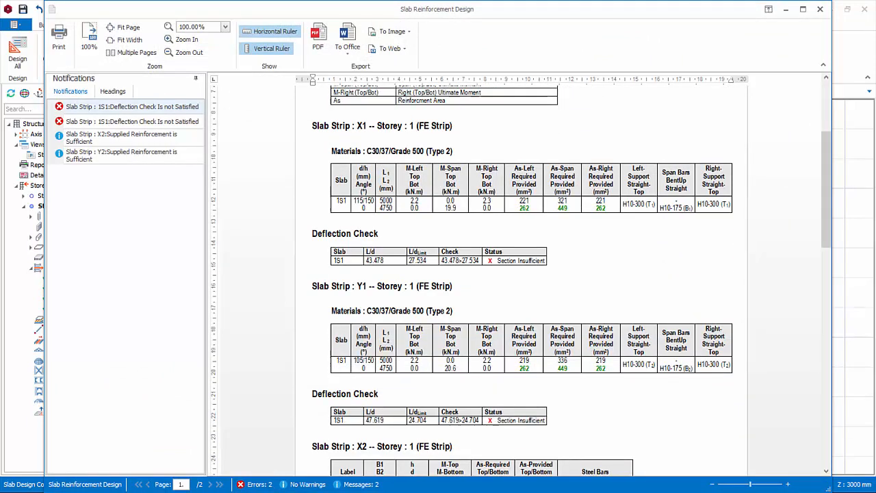
click(820, 8)
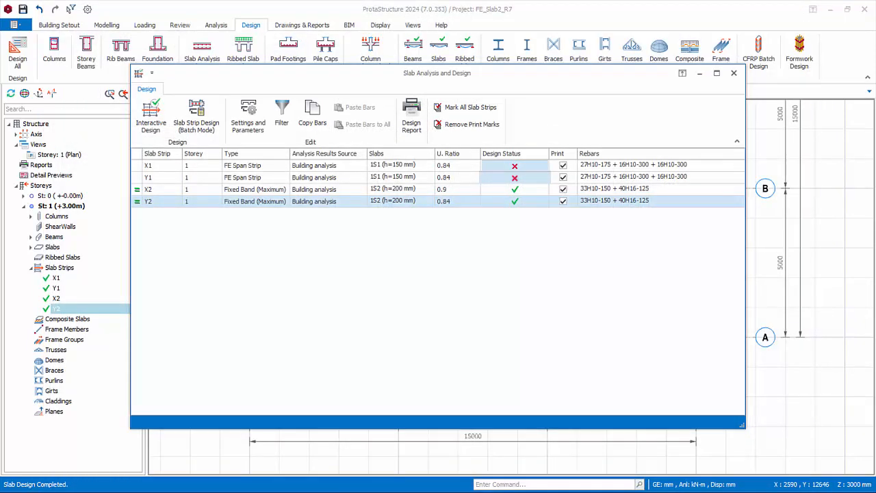
click(733, 74)
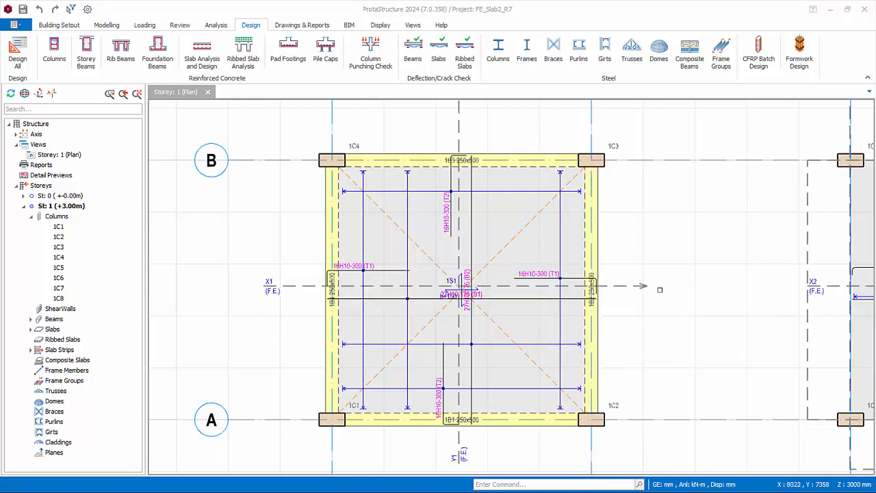
Select the four columns 1C5, 1C6, 1C7 and 1C8 at the corners of slab 1S2 in the plan.
middle_drag(489, 296, 284, 307)
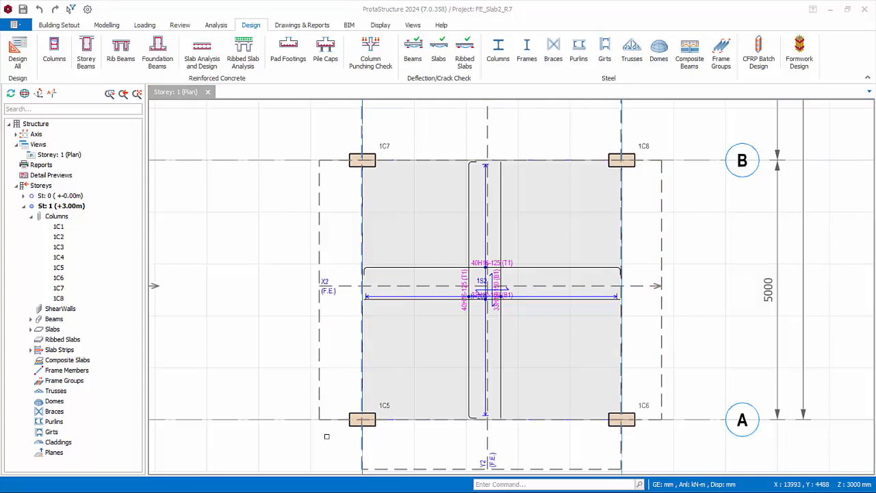
click(354, 420)
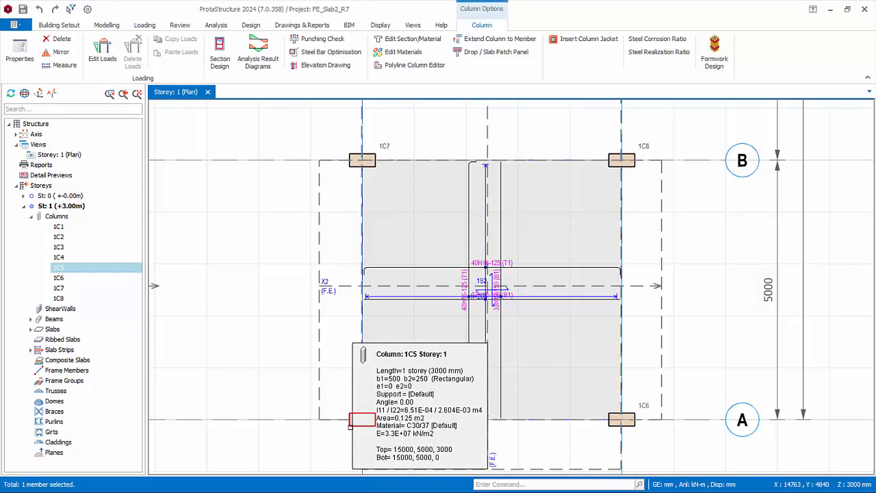
click(638, 406)
click(644, 146)
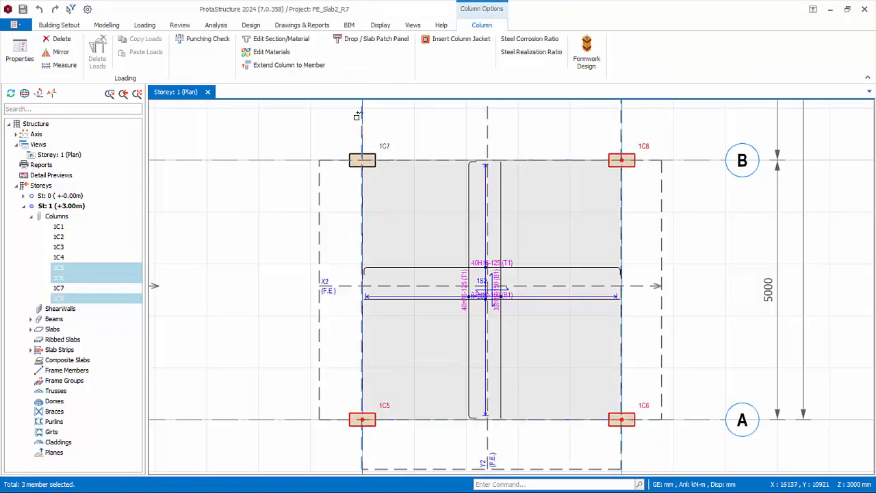
click(383, 145)
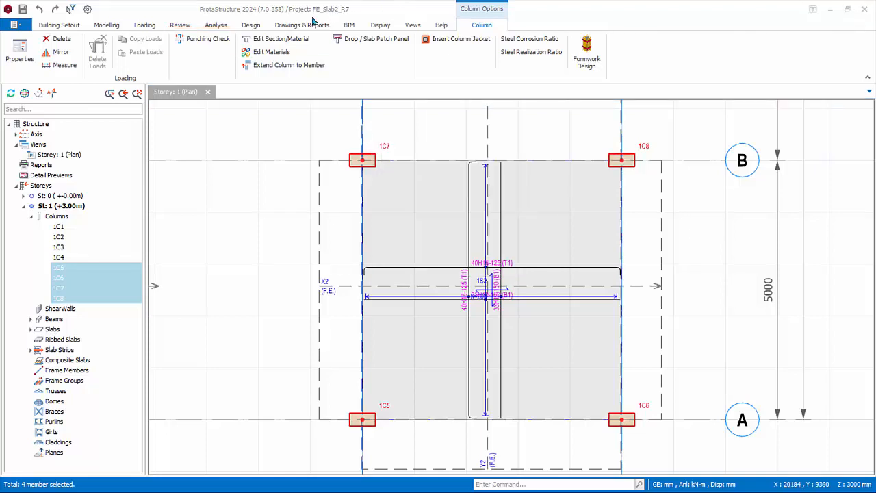
Generate form plans for storeys St. 0 and St. 1 and view the slab bars on the St. 1 plan.
click(308, 25)
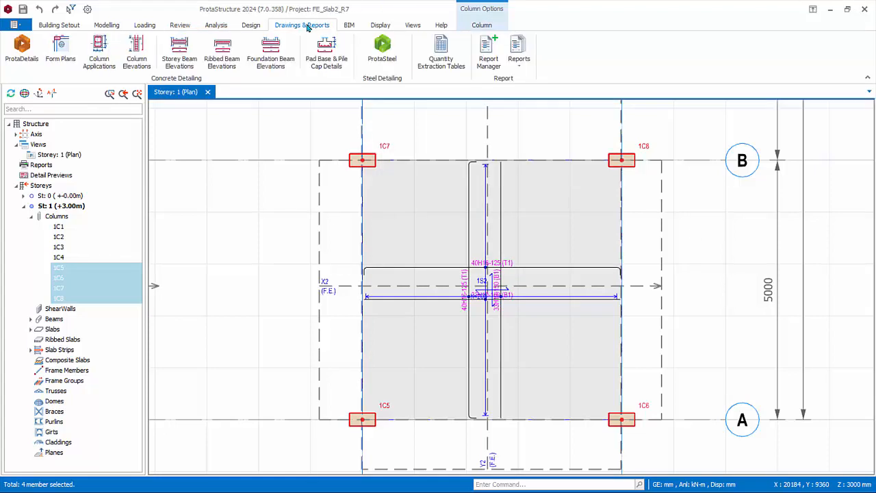
click(60, 48)
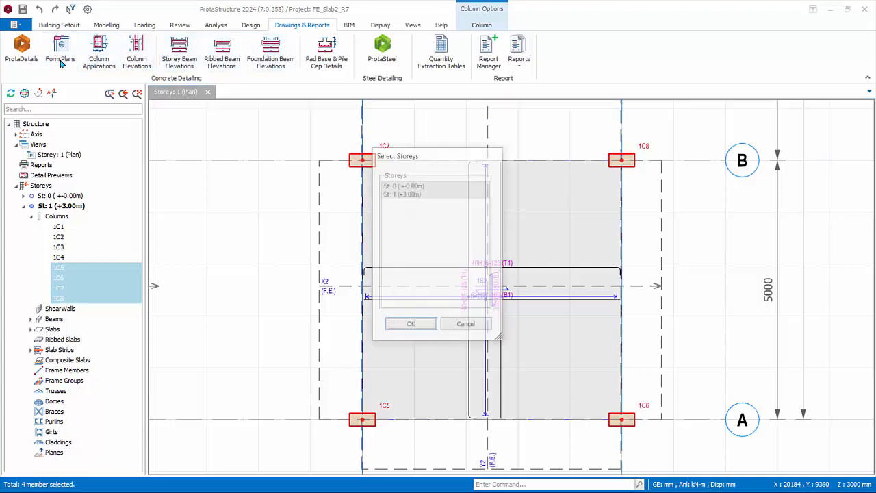
click(410, 327)
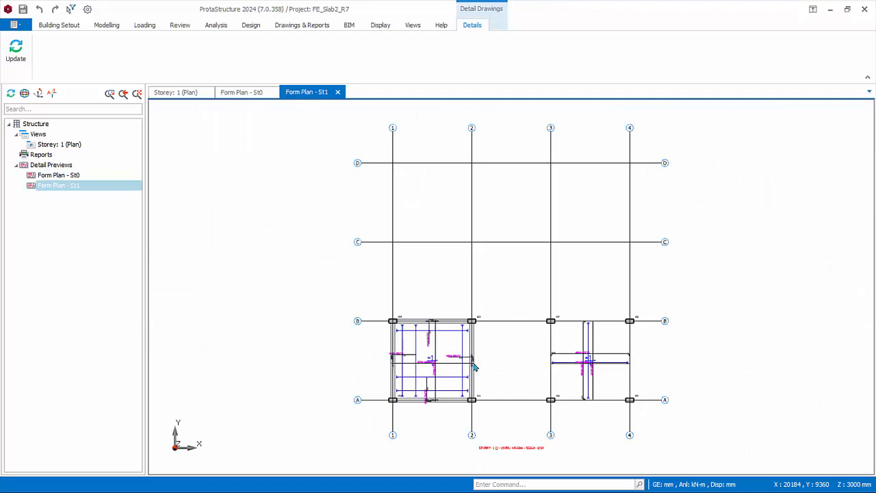
scroll(469, 364, up, 3)
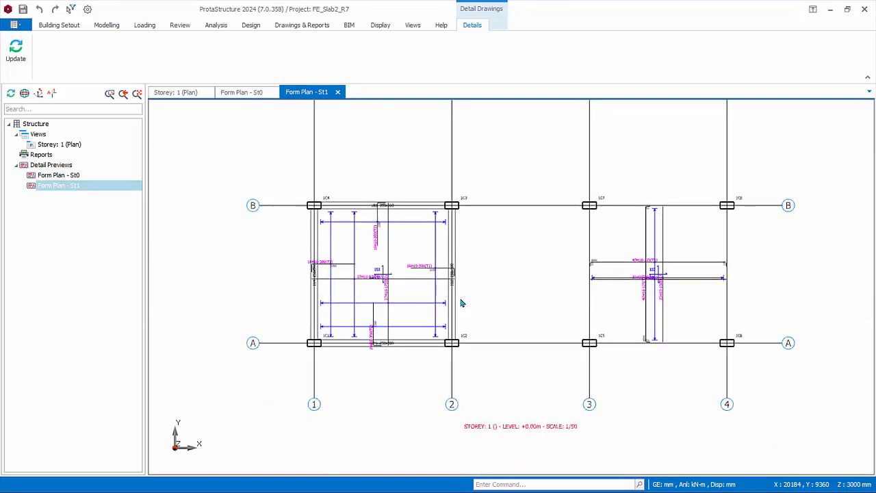
click(317, 26)
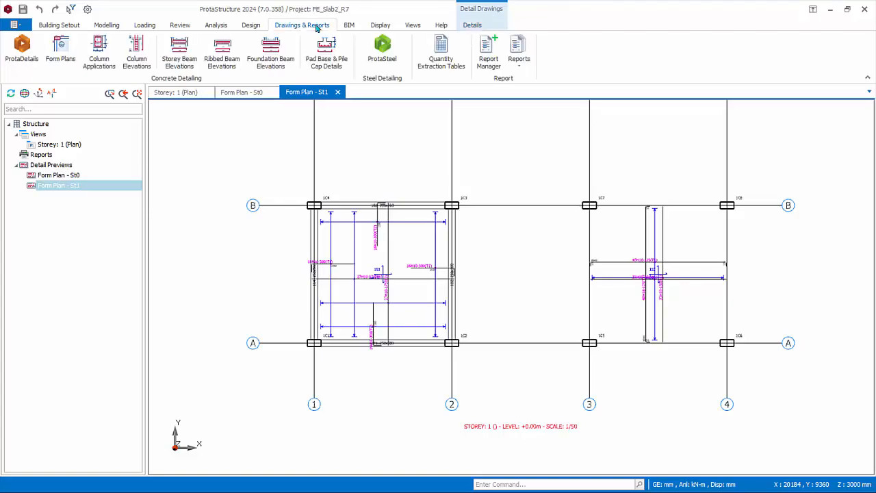